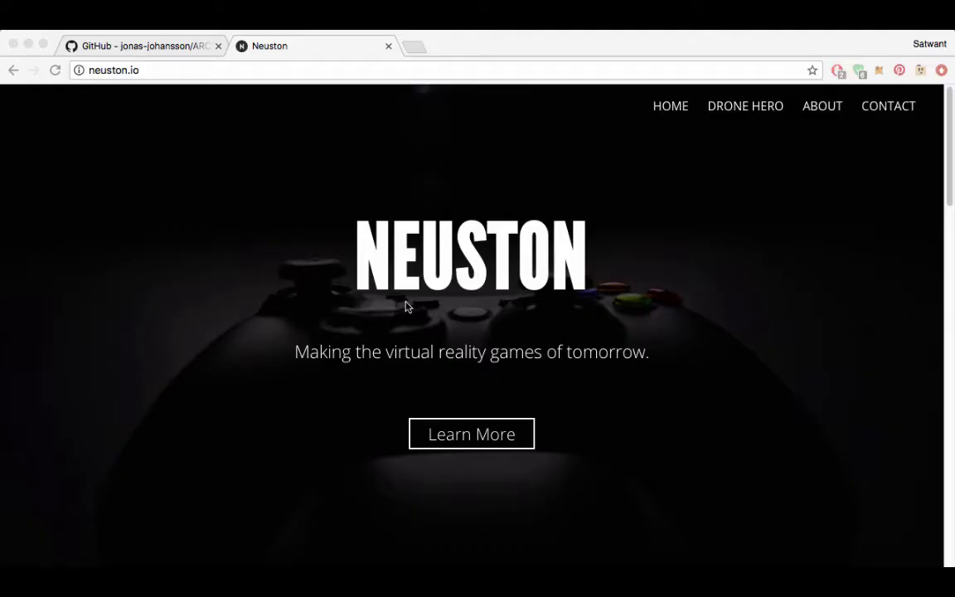
# - Look over the ARCoreUtils repository page, and read The Company and The Founder sections on the Neuston website
pyautogui.click(164, 45)
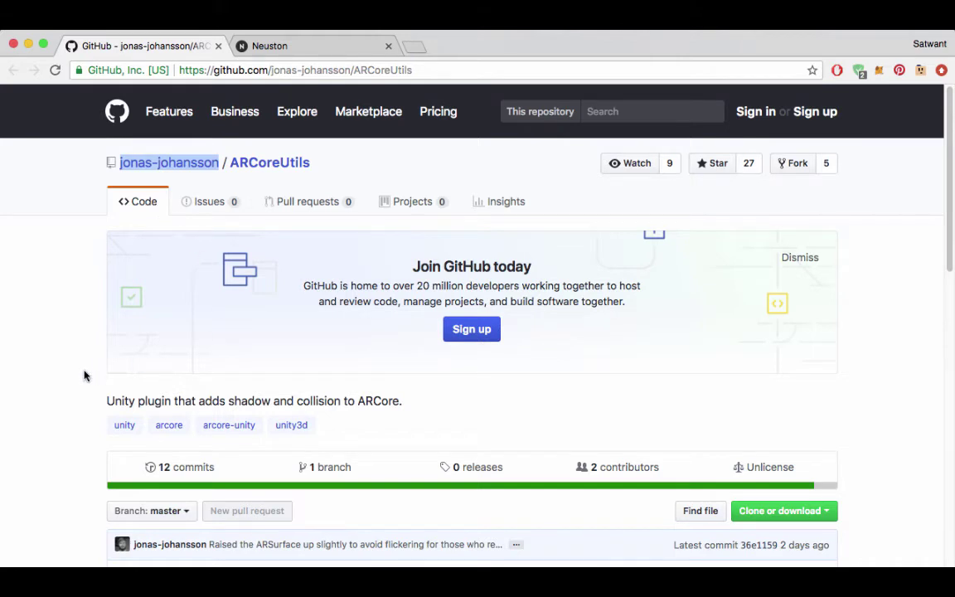
pyautogui.click(326, 47)
pyautogui.click(813, 110)
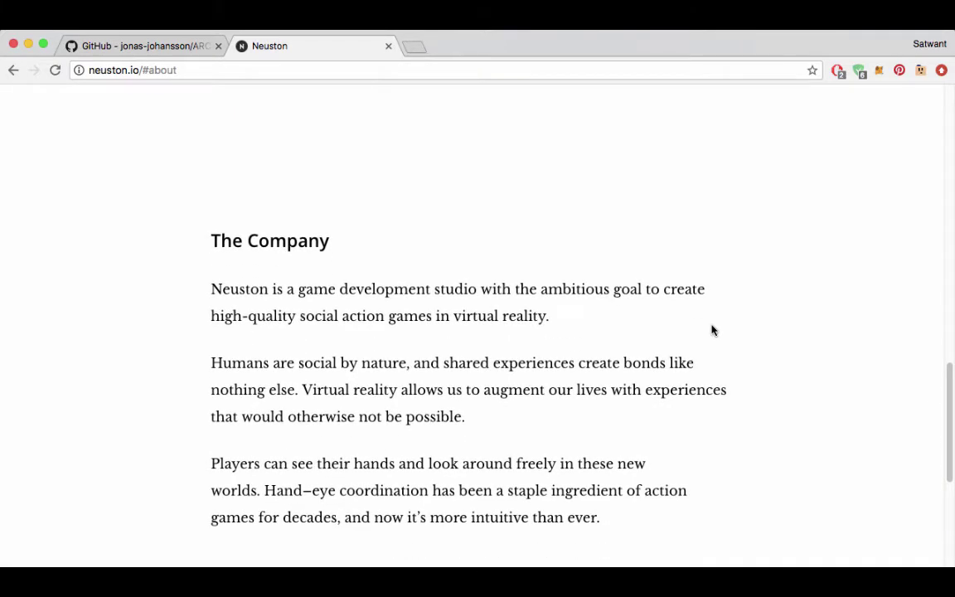
pyautogui.scroll(-5, 712, 331)
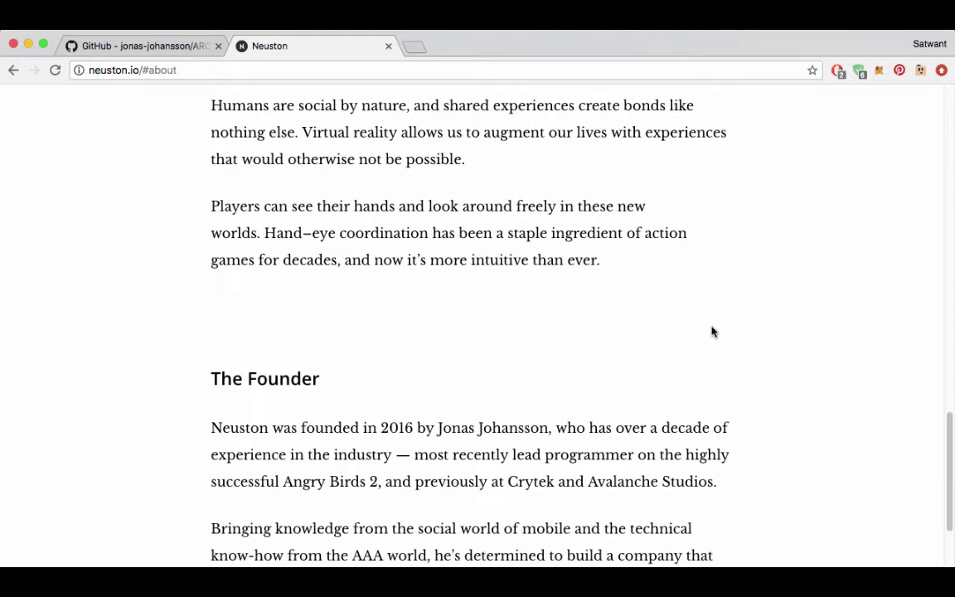
pyautogui.scroll(-2, 712, 332)
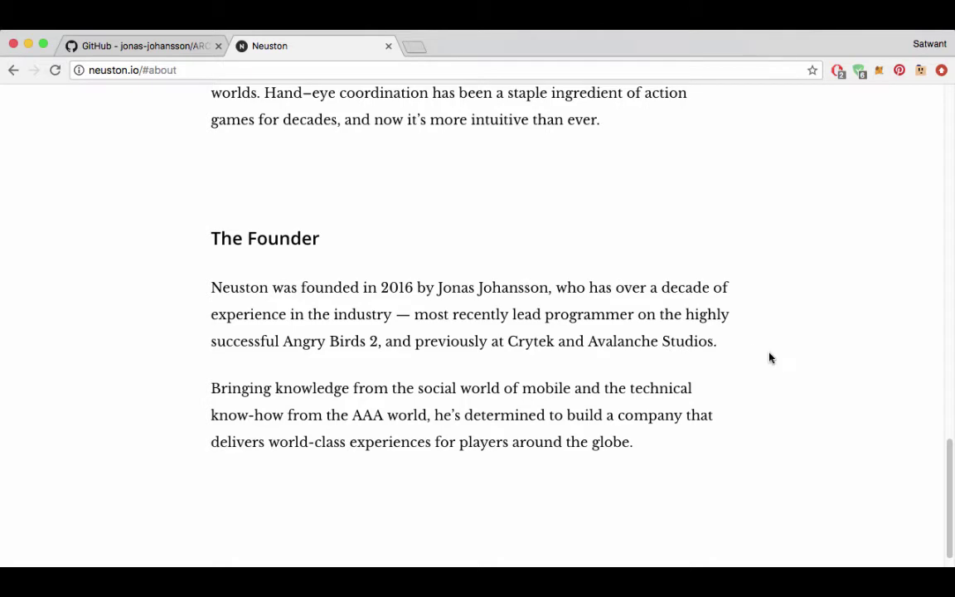
pyautogui.scroll(-3, 770, 356)
pyautogui.scroll(15, 770, 360)
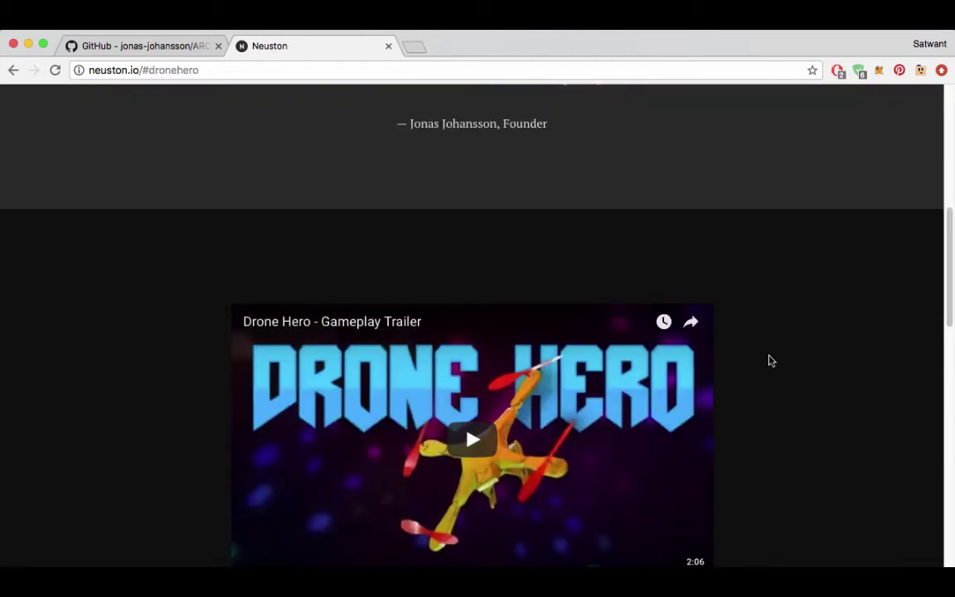
pyautogui.scroll(10, 769, 360)
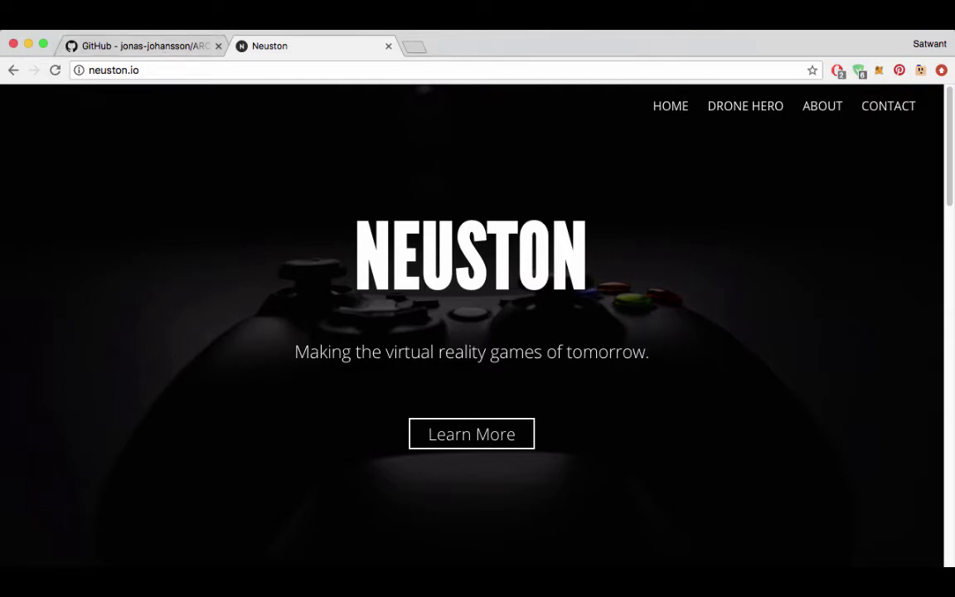
# - Review the ARCoreUtils repository's file list and its clone and ZIP download options on GitHub
pyautogui.press('super+Tab')
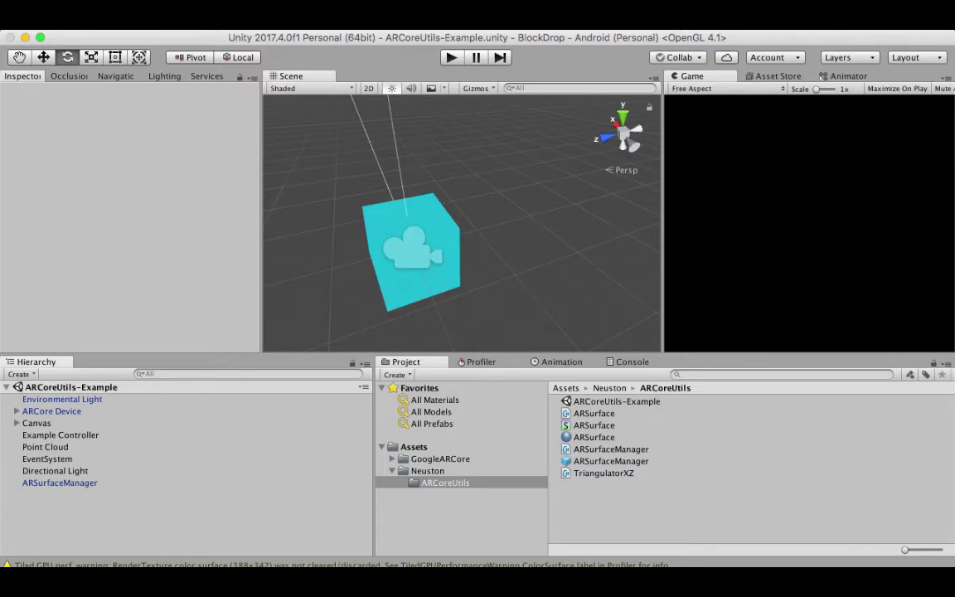
pyautogui.press('super+Tab')
pyautogui.click(173, 44)
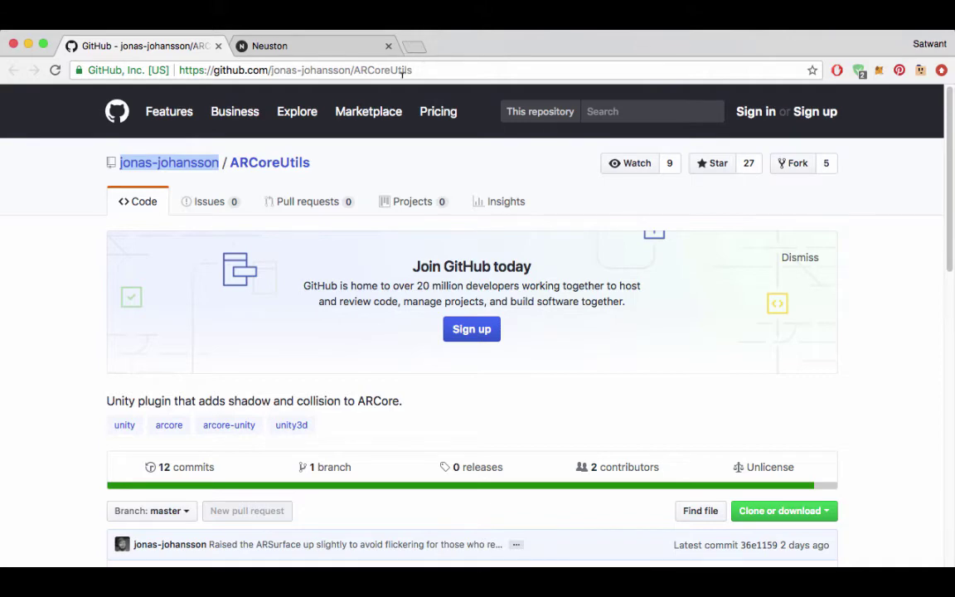
pyautogui.scroll(-5, 641, 423)
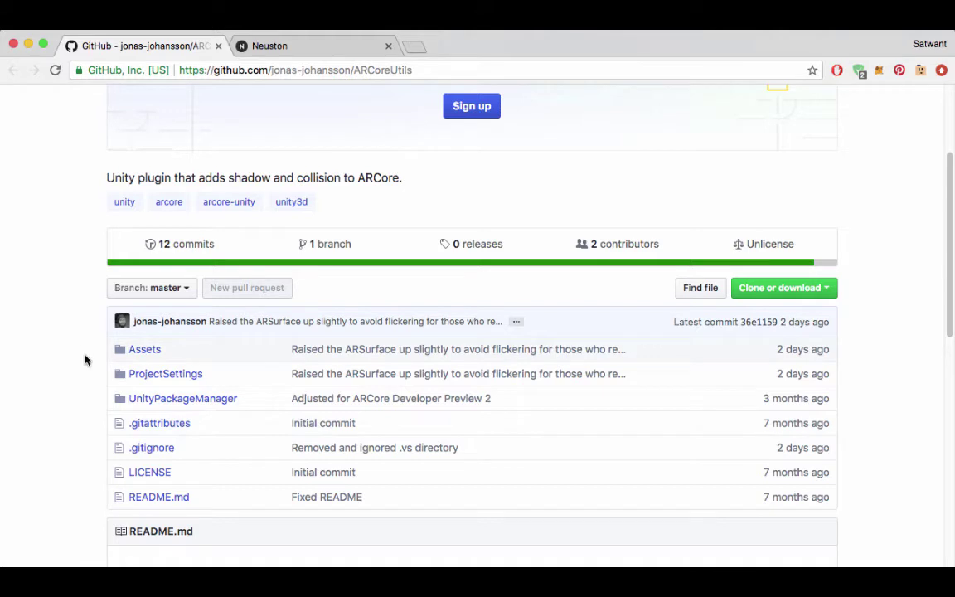
pyautogui.click(815, 288)
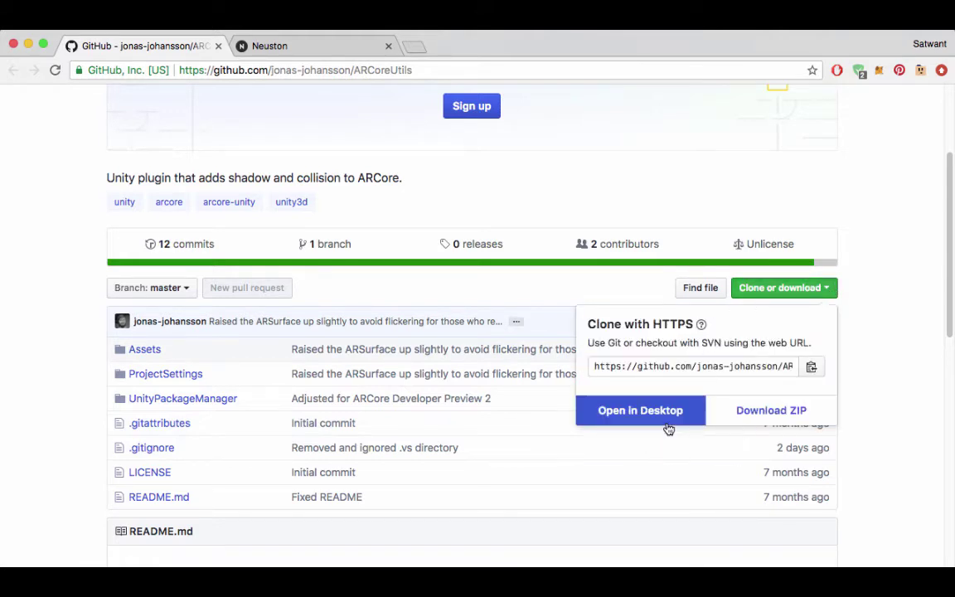
pyautogui.click(871, 310)
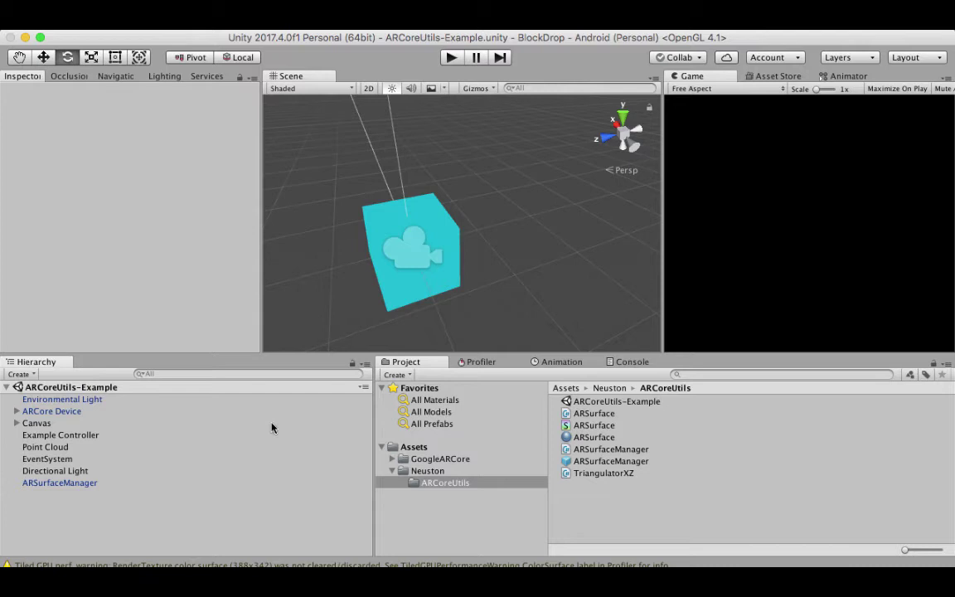
# - In Unity, browse the Assets folder of ARCoreUtils-master while choosing a custom package, and cancel without importing
pyautogui.click(209, 29)
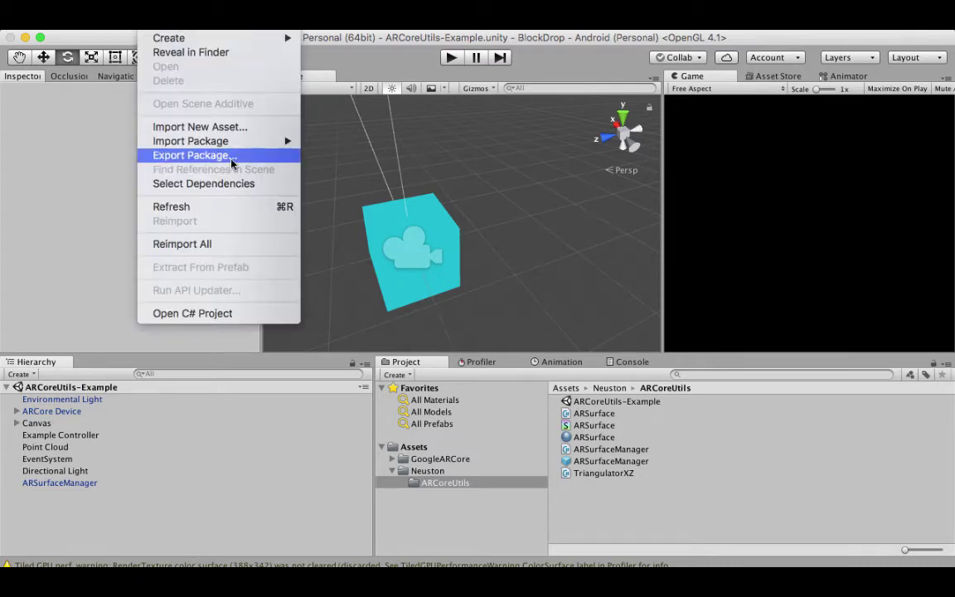
pyautogui.moveTo(235, 143)
pyautogui.click(321, 141)
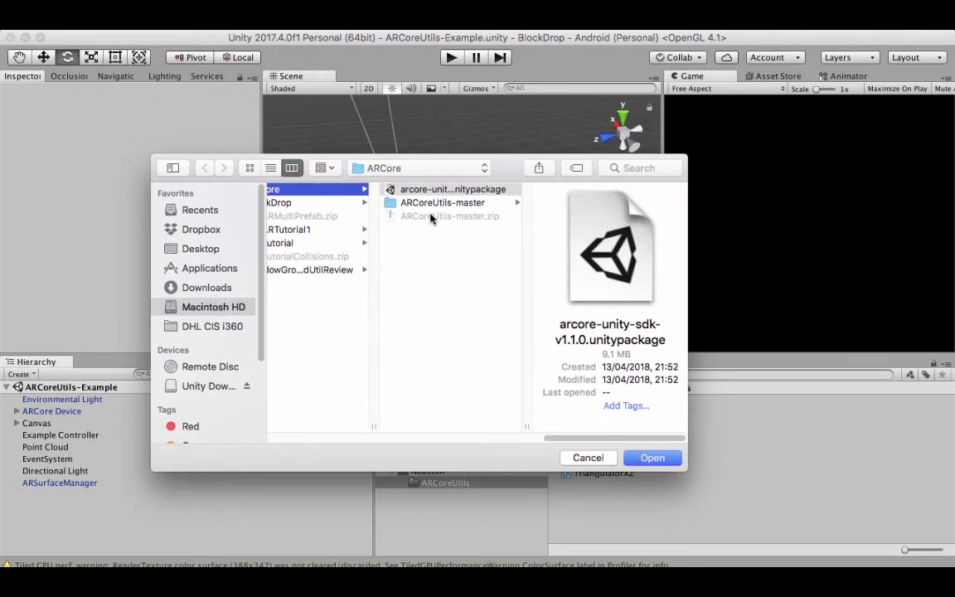
pyautogui.click(423, 203)
pyautogui.click(576, 191)
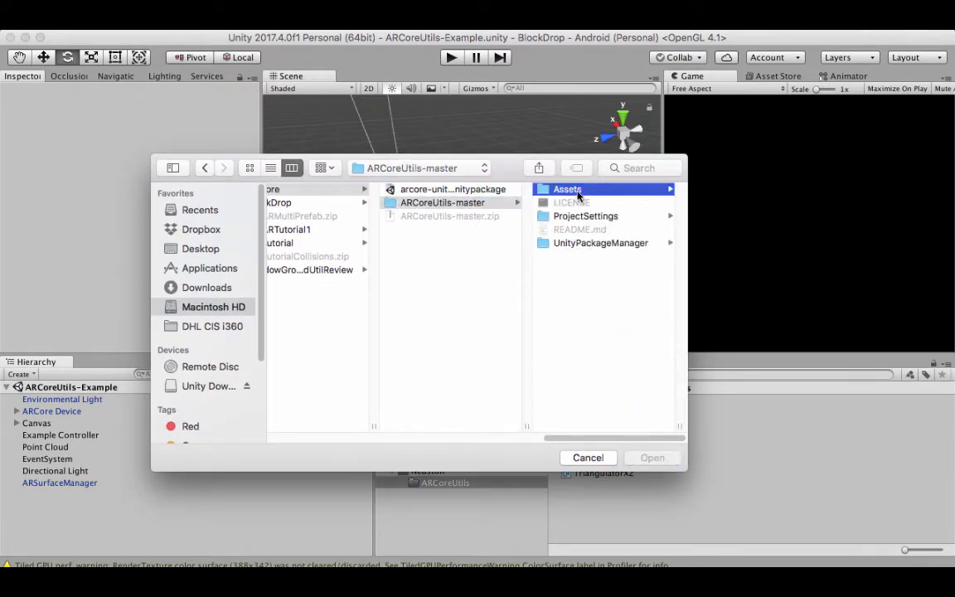
pyautogui.click(568, 215)
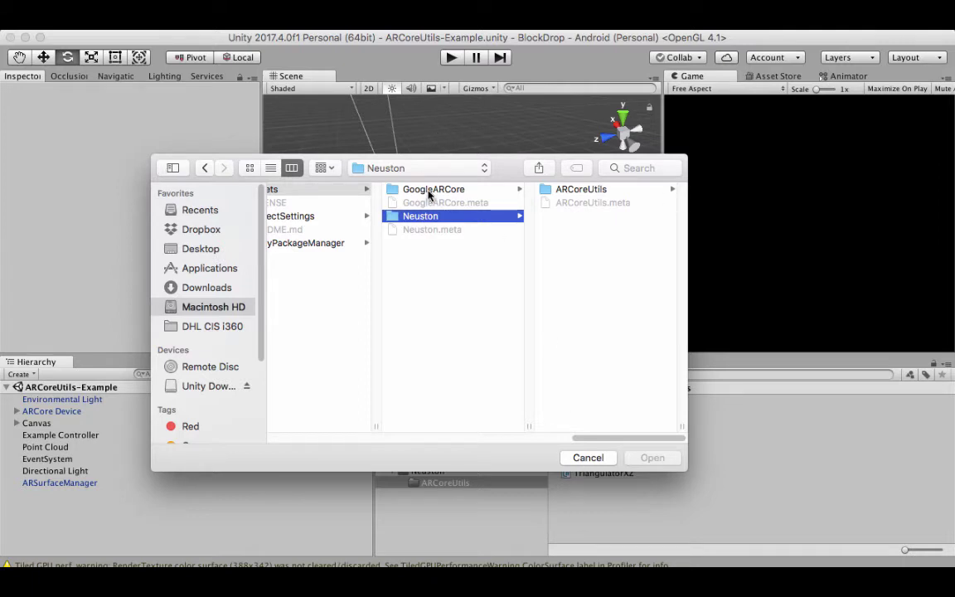
pyautogui.press('Up')
pyautogui.click(421, 219)
pyautogui.click(582, 462)
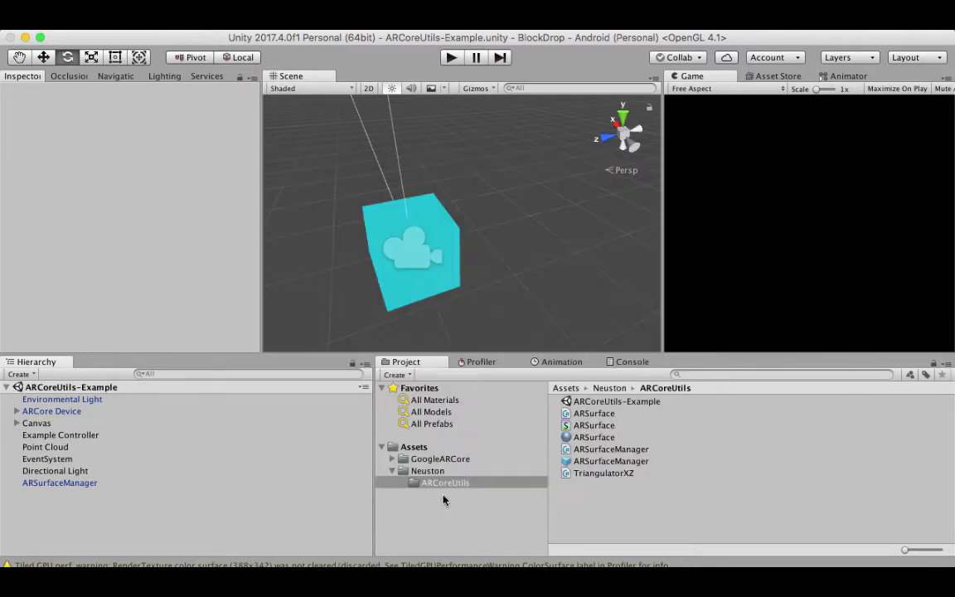
# - Examine the project's GoogleARCore and Neuston folders, and select the ARCoreUtils-Example scene inside ARCoreUtils
pyautogui.click(452, 461)
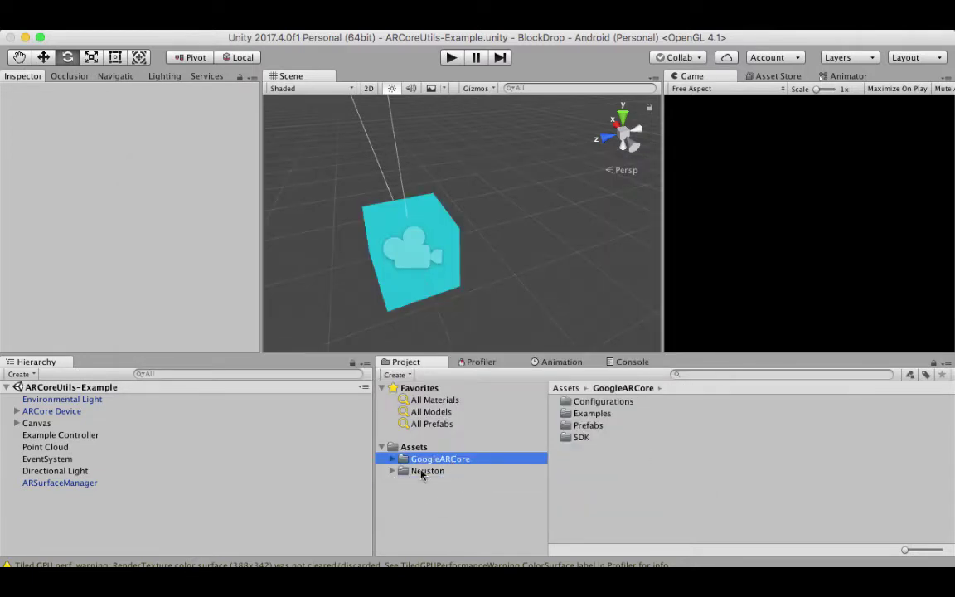
pyautogui.click(440, 471)
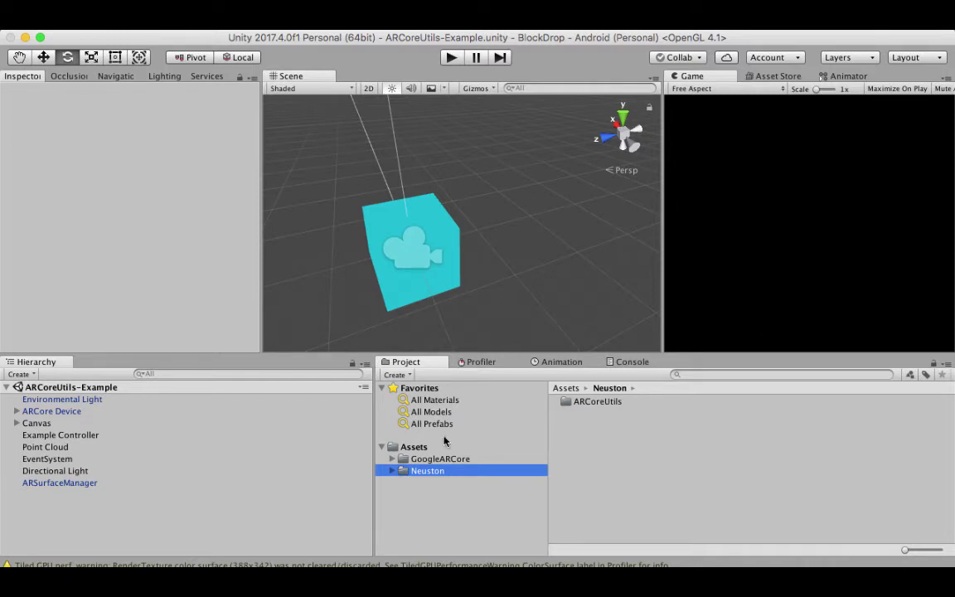
pyautogui.click(455, 459)
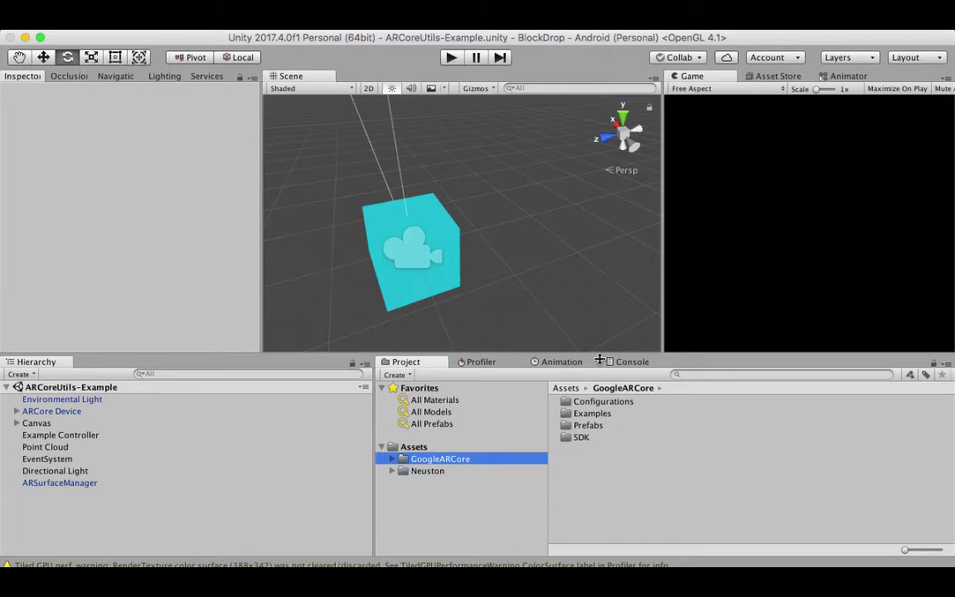
pyautogui.click(420, 472)
pyautogui.doubleClick(604, 404)
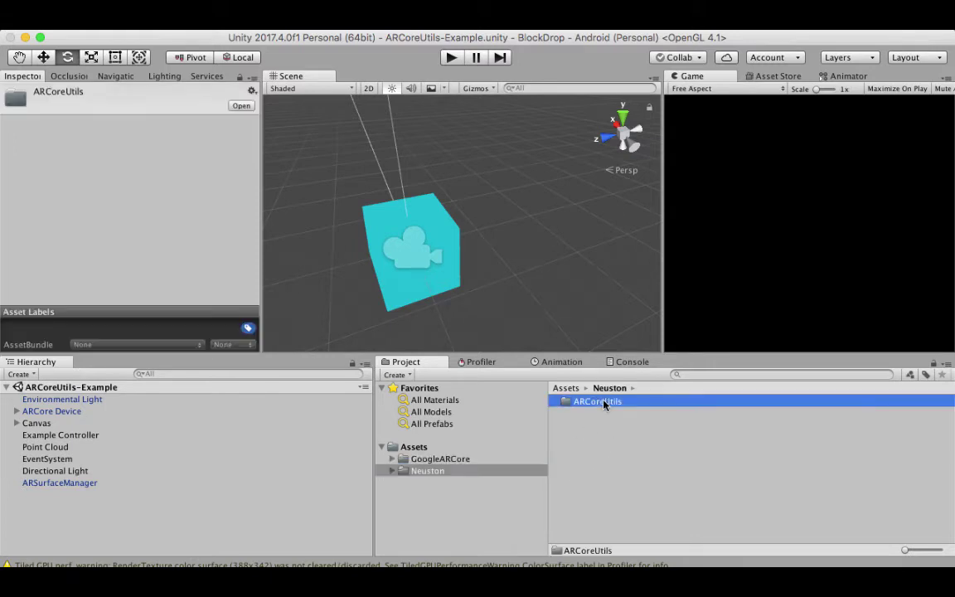
pyautogui.click(603, 403)
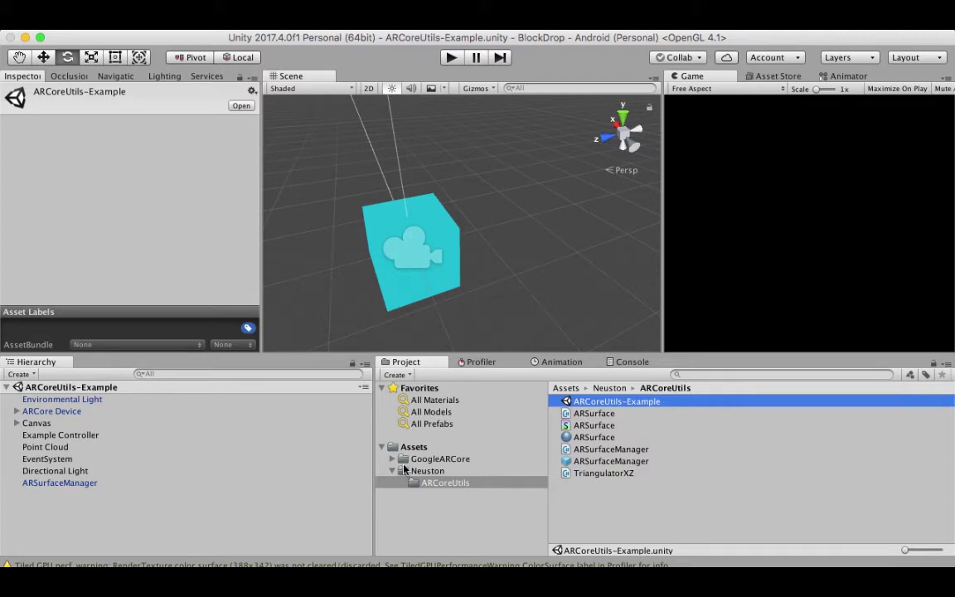
# - Examine the ARSurfaceManager object's settings and its place in the scene from several angles
pyautogui.click(155, 533)
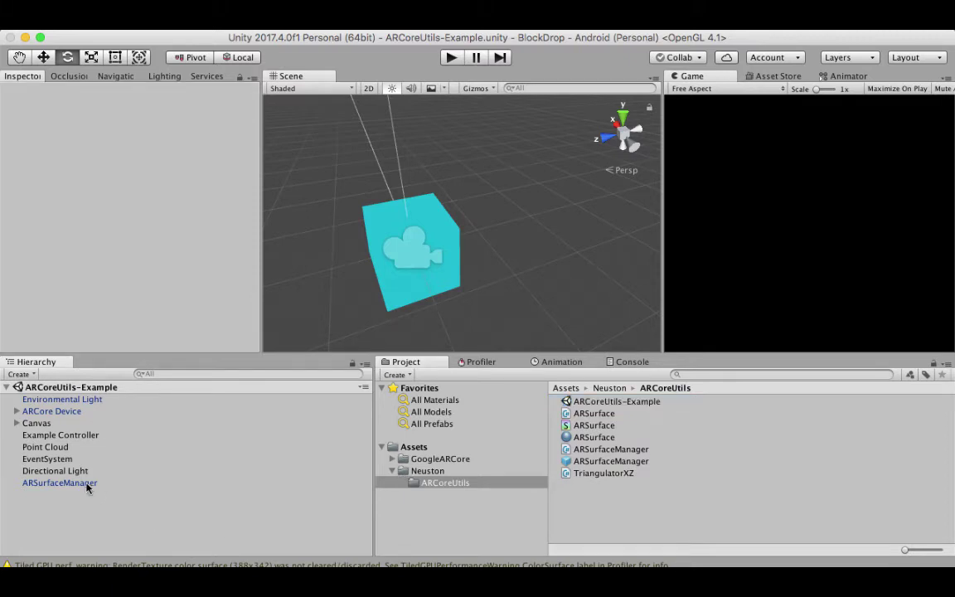
pyautogui.click(87, 486)
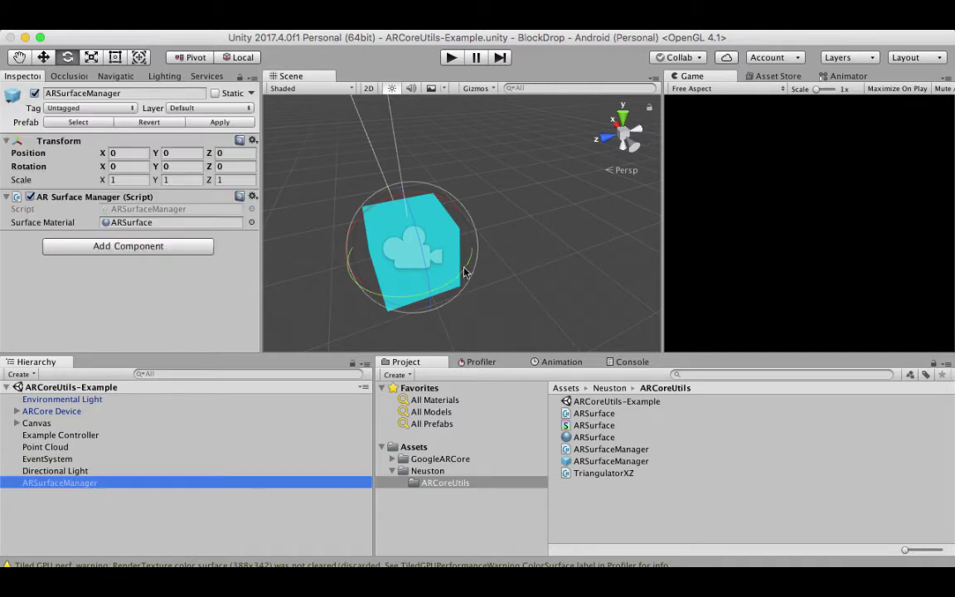
pyautogui.keyDown('alt'); pyautogui.moveTo(398, 249); pyautogui.dragTo(464, 271); pyautogui.keyUp('alt')
pyautogui.scroll(5, 498, 286)
pyautogui.keyDown('alt'); pyautogui.moveTo(529, 301); pyautogui.dragTo(395, 266); pyautogui.keyUp('alt')
pyautogui.press('f')
pyautogui.scroll(3, 418, 232)
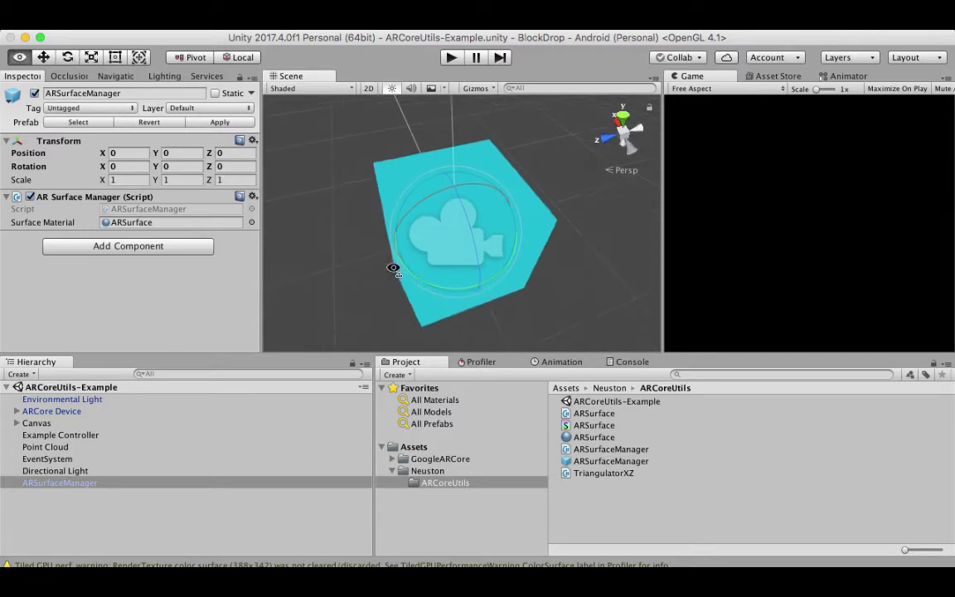
pyautogui.scroll(-3, 341, 207)
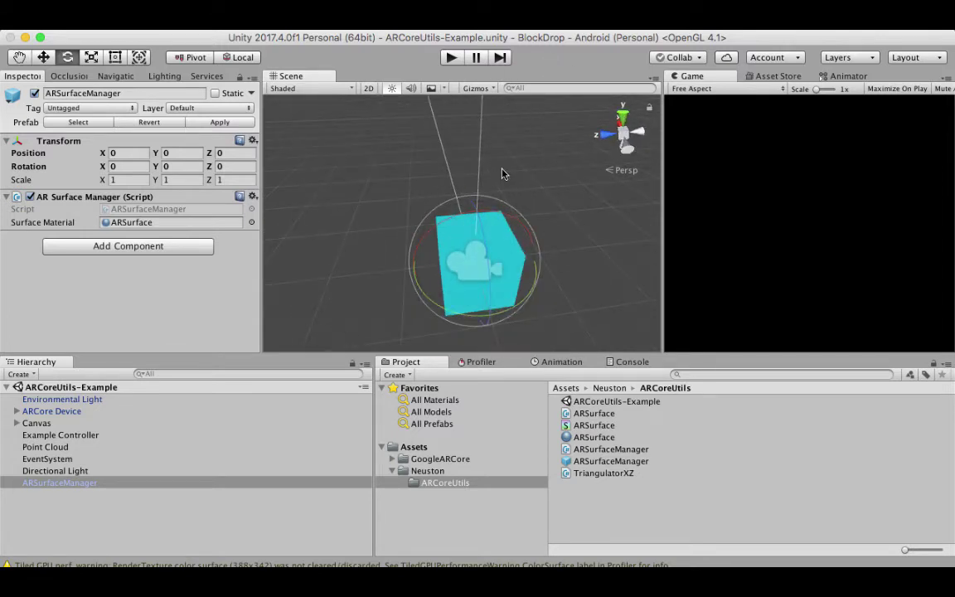
pyautogui.scroll(4, 503, 175)
pyautogui.keyDown('alt'); pyautogui.moveTo(503, 175); pyautogui.dragTo(515, 104); pyautogui.keyUp('alt')
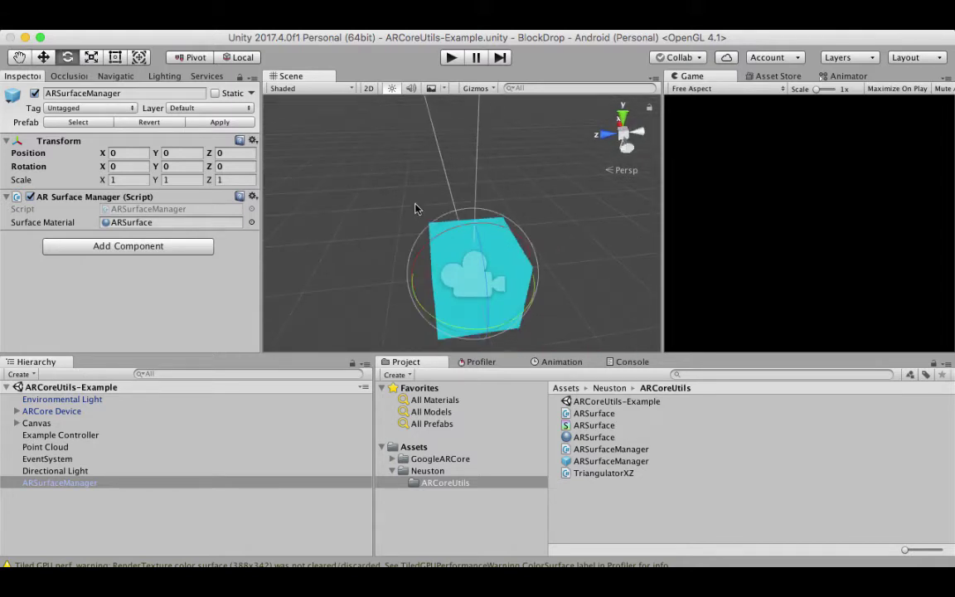
pyautogui.keyDown('alt'); pyautogui.moveTo(400, 216); pyautogui.dragTo(452, 175); pyautogui.keyUp('alt')
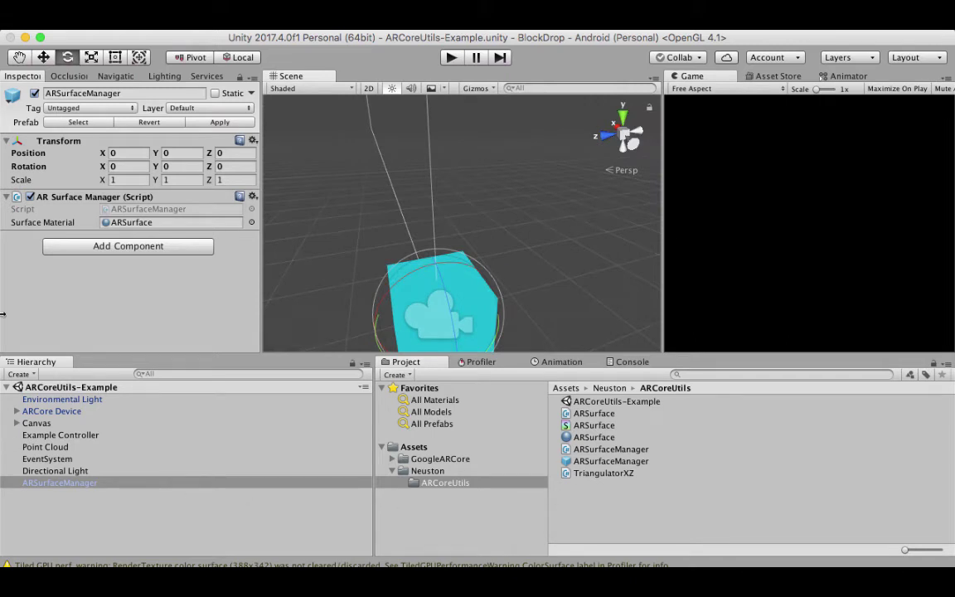
# - Examine the Spawn Sphere script on the ARCore Device's First Person Camera and locate its assigned Sphere prefab
pyautogui.click(17, 412)
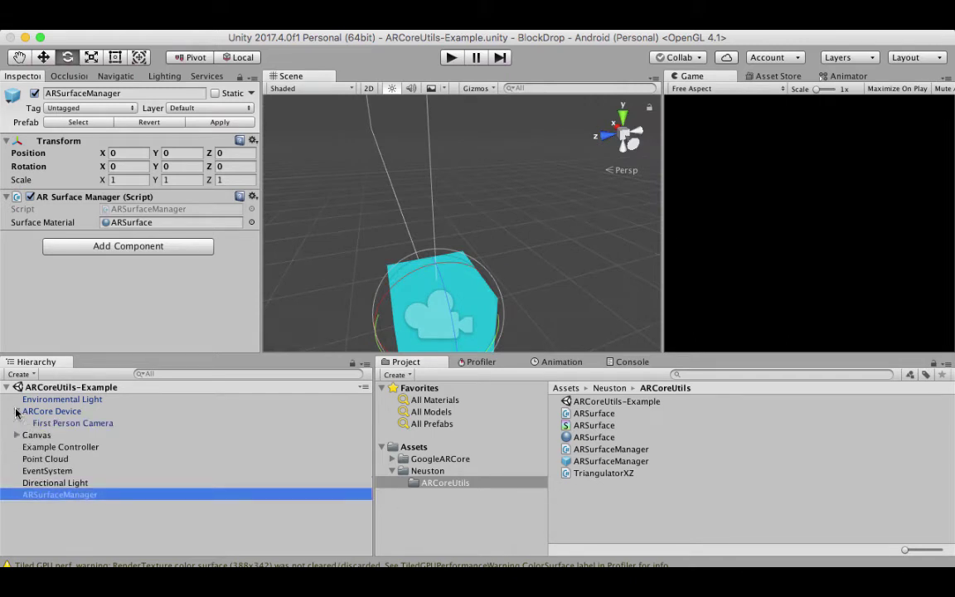
pyautogui.click(74, 423)
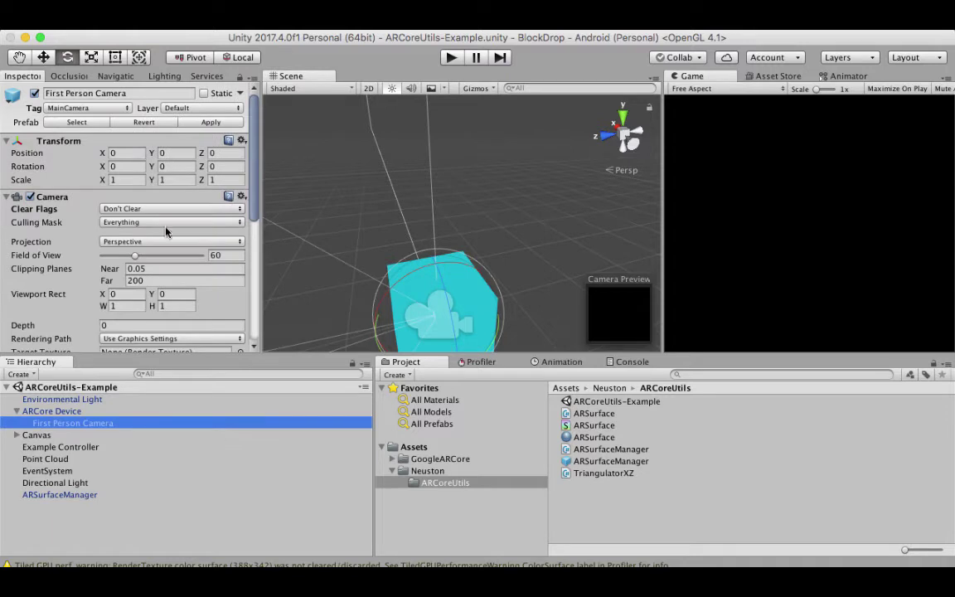
pyautogui.scroll(-10, 165, 232)
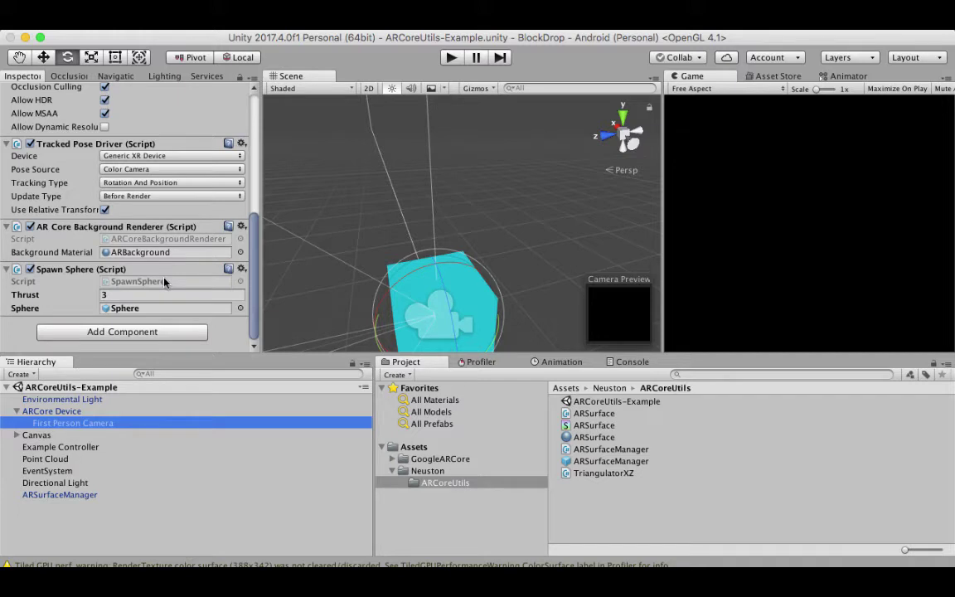
pyautogui.click(129, 308)
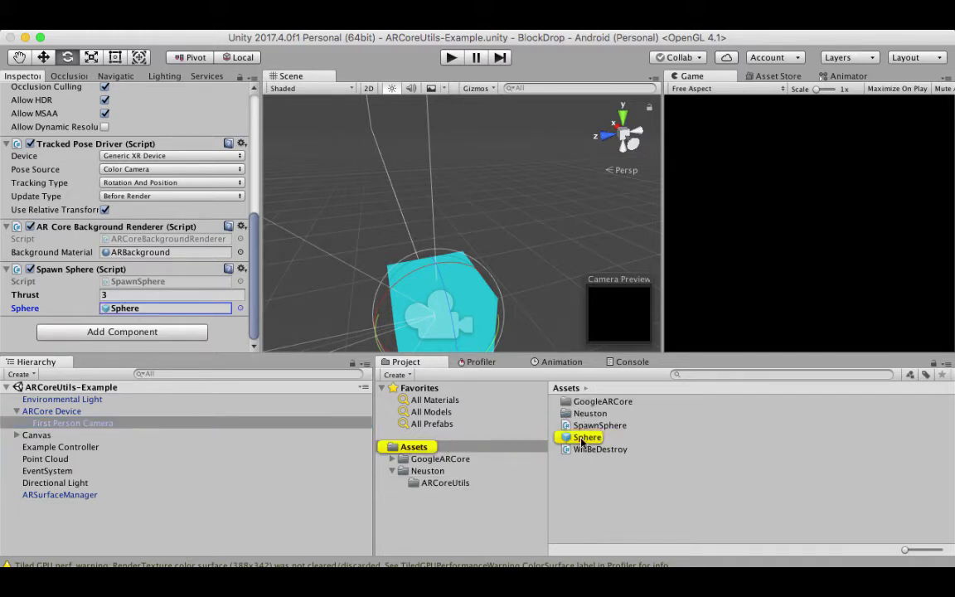
# - Add the Sphere prefab to the ARCoreUtils-Example scene and review its Sphere Collider and Rigidbody components
pyautogui.moveTo(583, 439); pyautogui.dragTo(78, 536)
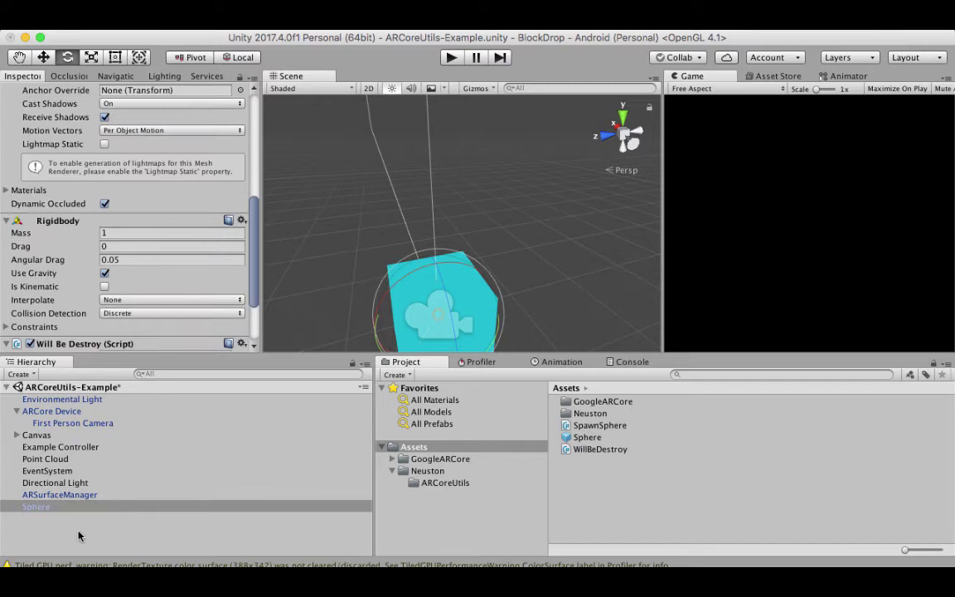
pyautogui.scroll(-5, 151, 178)
pyautogui.scroll(15, 150, 180)
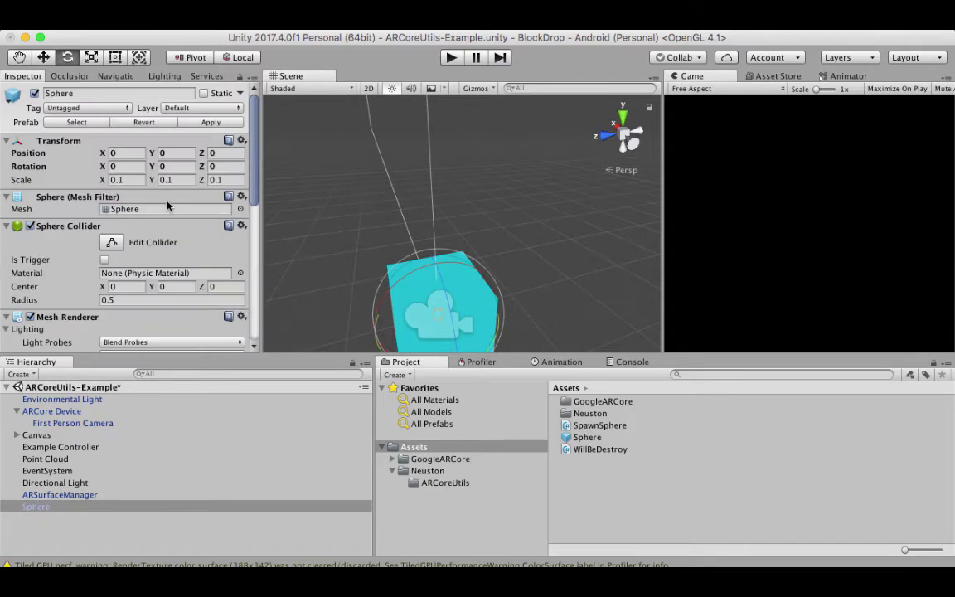
pyautogui.scroll(-10, 105, 217)
pyautogui.scroll(7, 57, 150)
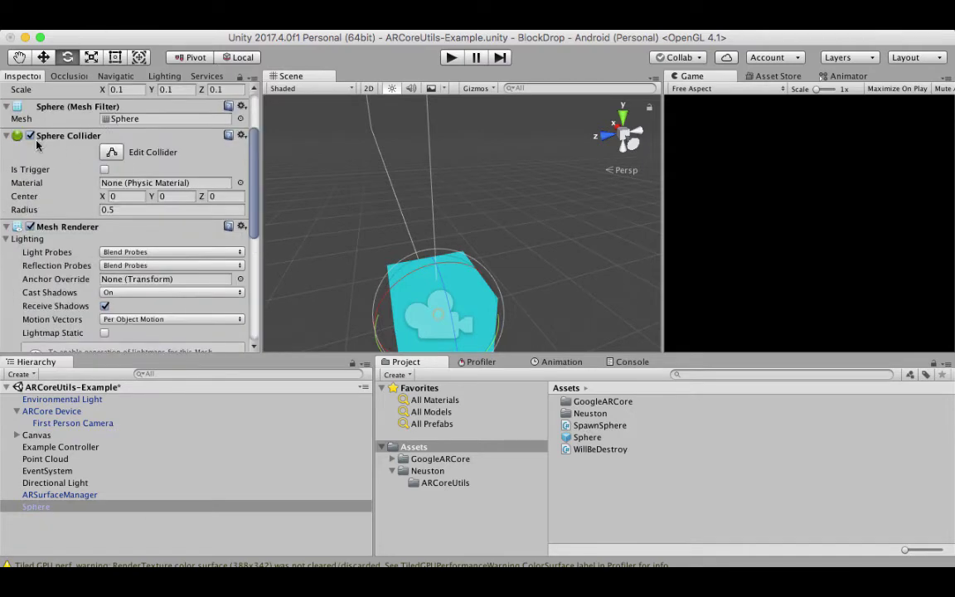
pyautogui.scroll(-6, 51, 147)
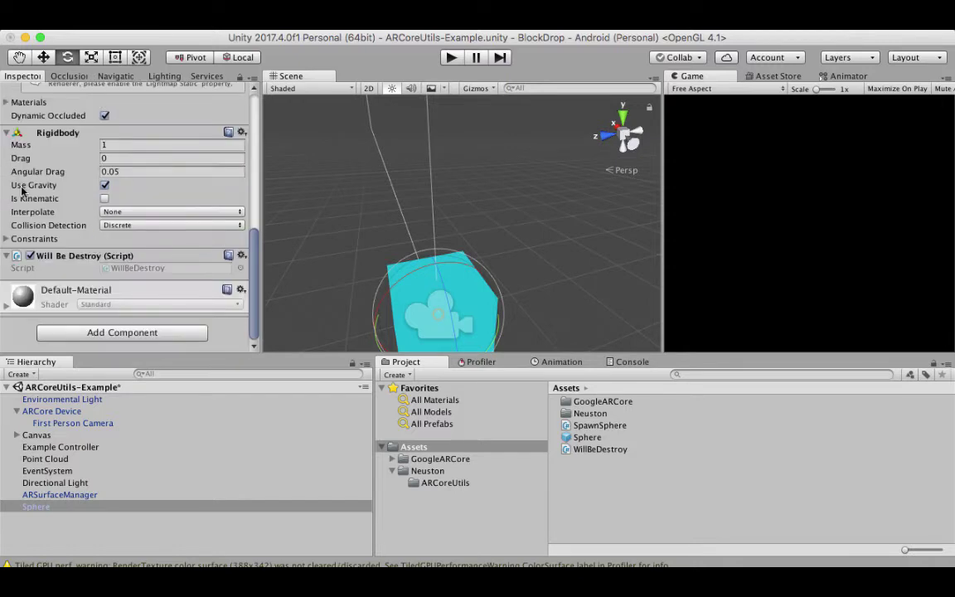
# - Open the Sphere's WillBeDestroy script in MonoDevelop and examine the GameObject.Destroy call in its Start method
pyautogui.scroll(2, 67, 189)
pyautogui.scroll(-3, 102, 235)
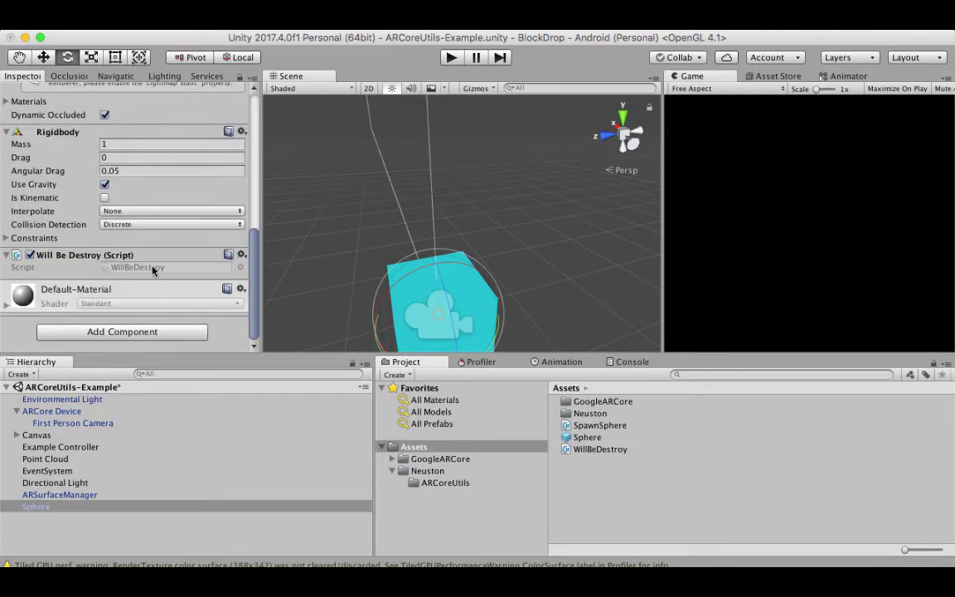
pyautogui.doubleClick(138, 268)
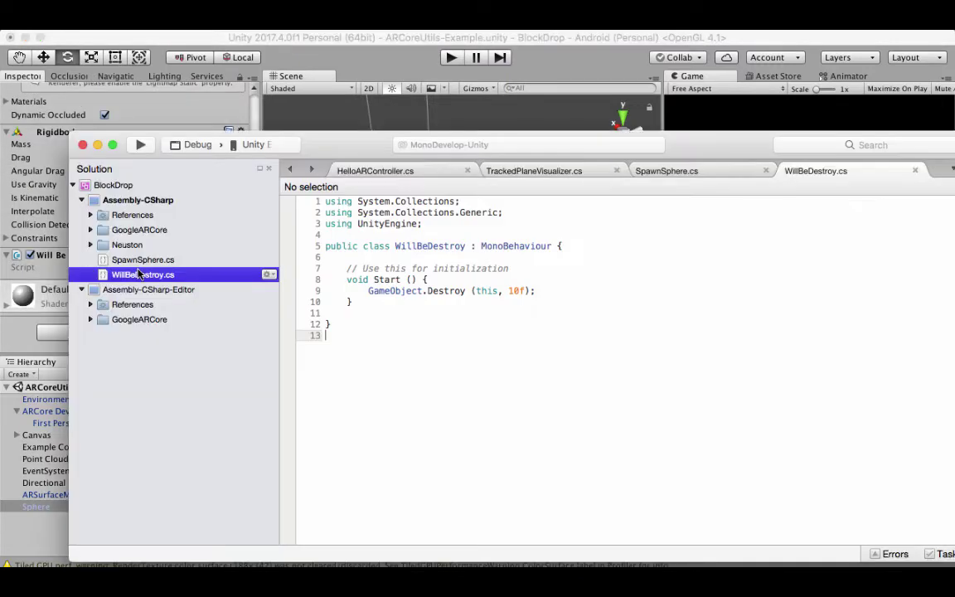
pyautogui.click(331, 336)
pyautogui.press('super+a')
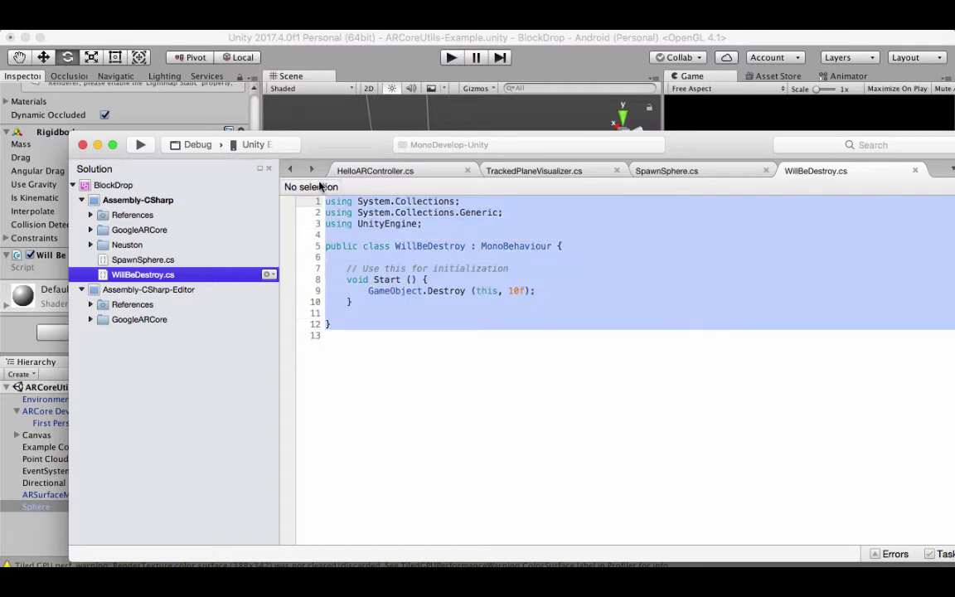
pyautogui.press('Right')
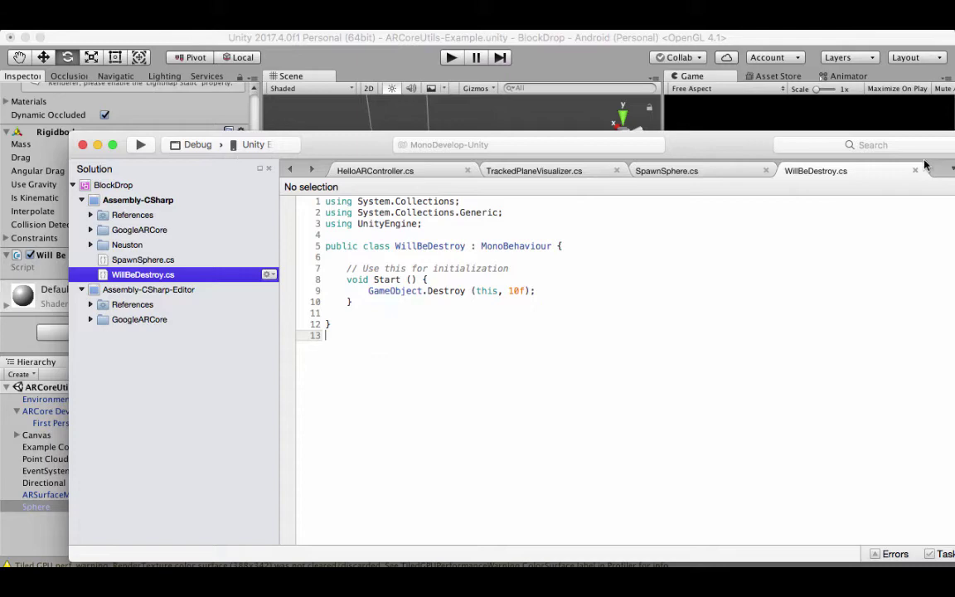
pyautogui.moveTo(745, 153); pyautogui.dragTo(713, 181)
pyautogui.moveTo(619, 170); pyautogui.dragTo(619, 231)
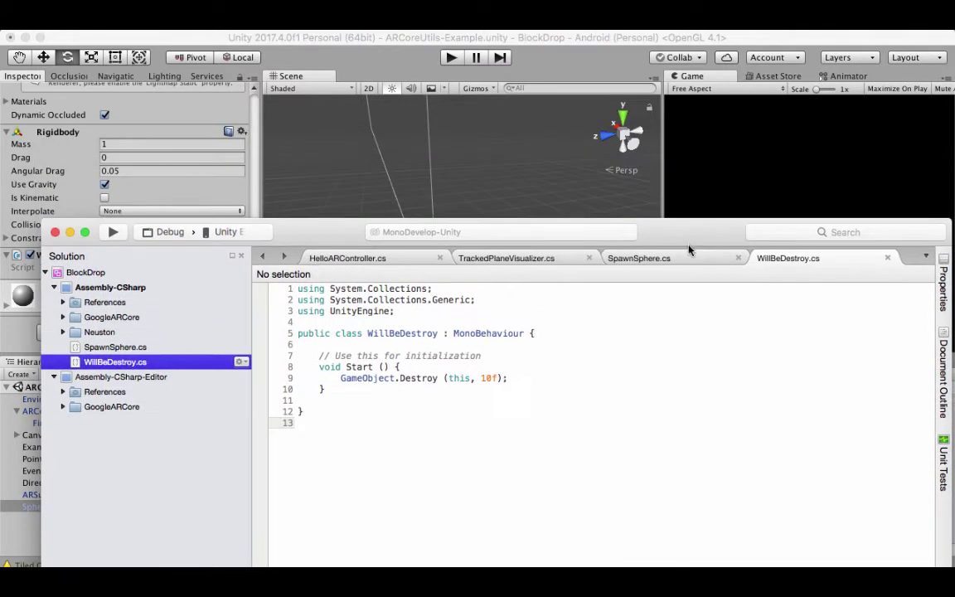
# - Return to Unity and delete the Sphere instance from the ARCoreUtils-Example scene
pyautogui.click(668, 38)
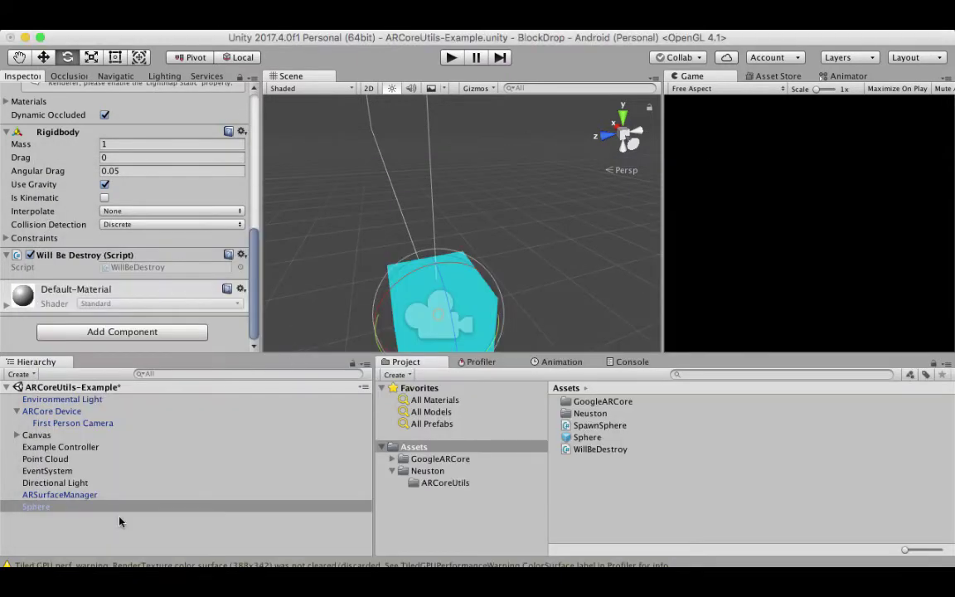
pyautogui.click(41, 507)
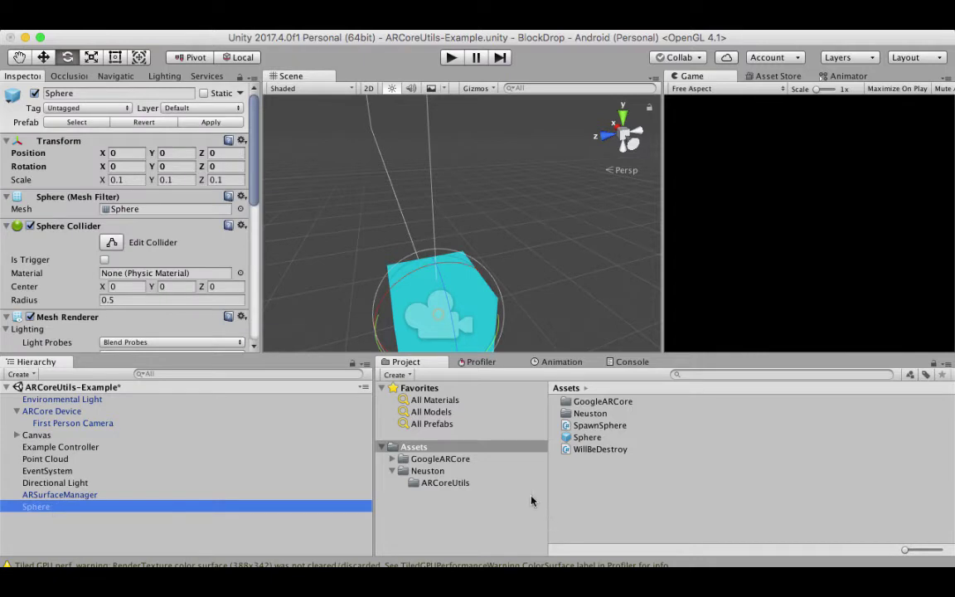
pyautogui.click(27, 518)
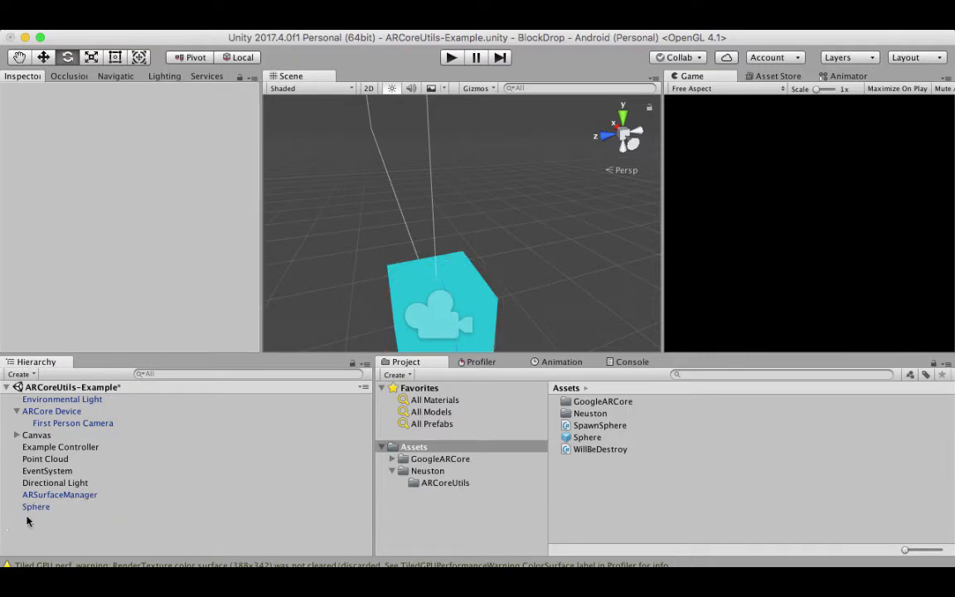
pyautogui.rightClick(29, 507)
pyautogui.click(60, 578)
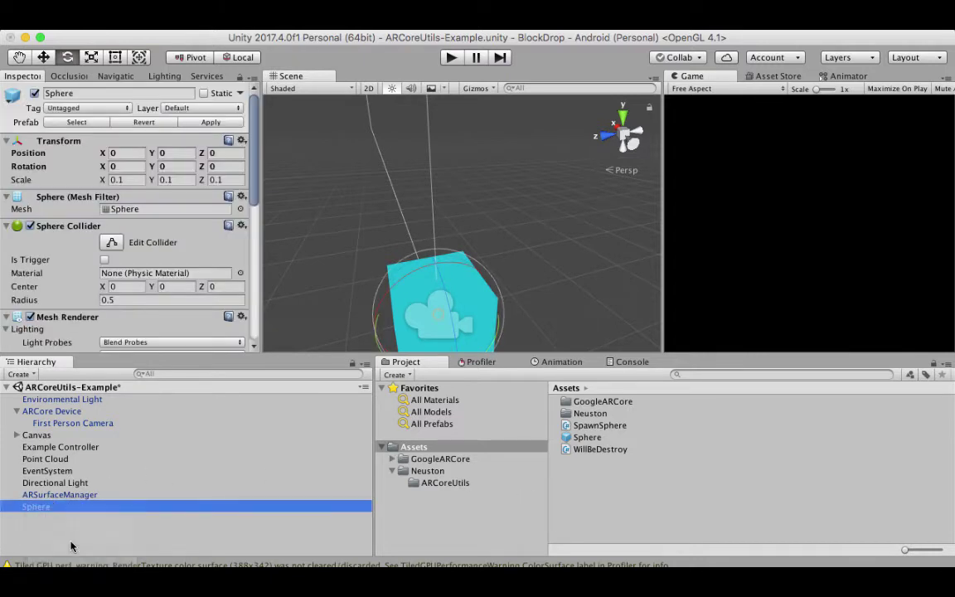
# - Open the SpawnSphere script attached to the First Person Camera and enlarge the code window to read through the whole class
pyautogui.click(91, 423)
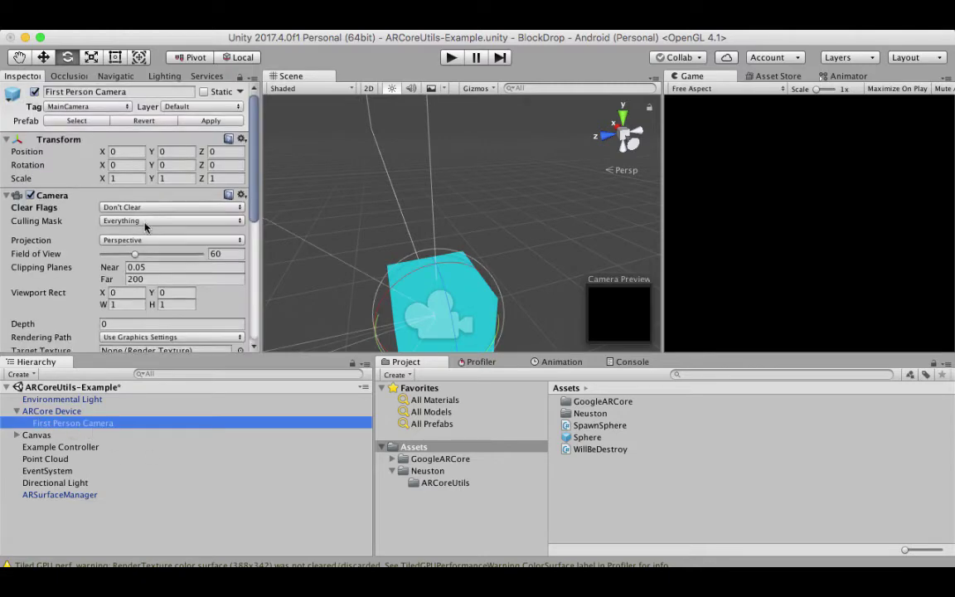
pyautogui.scroll(-10, 133, 212)
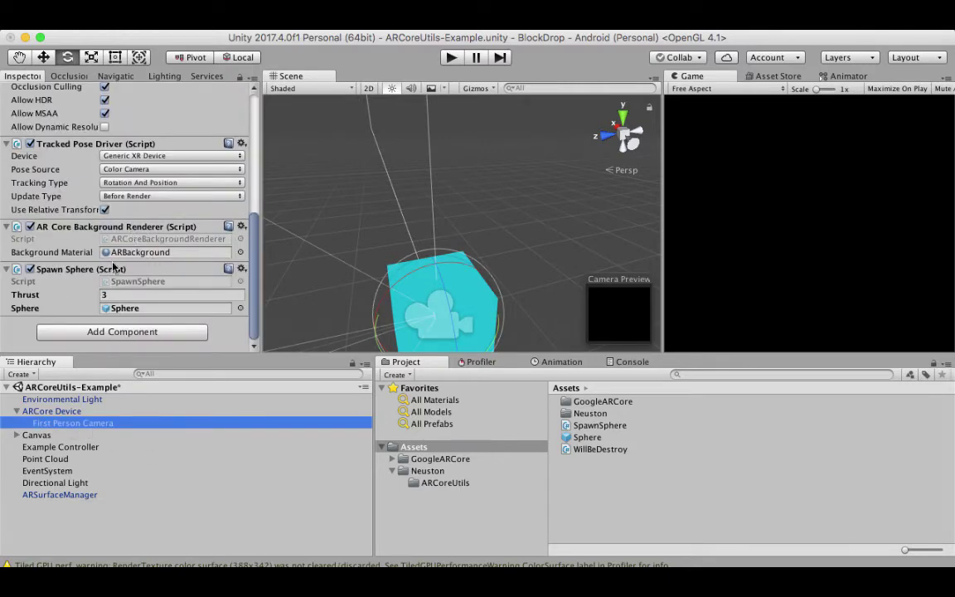
pyautogui.doubleClick(164, 286)
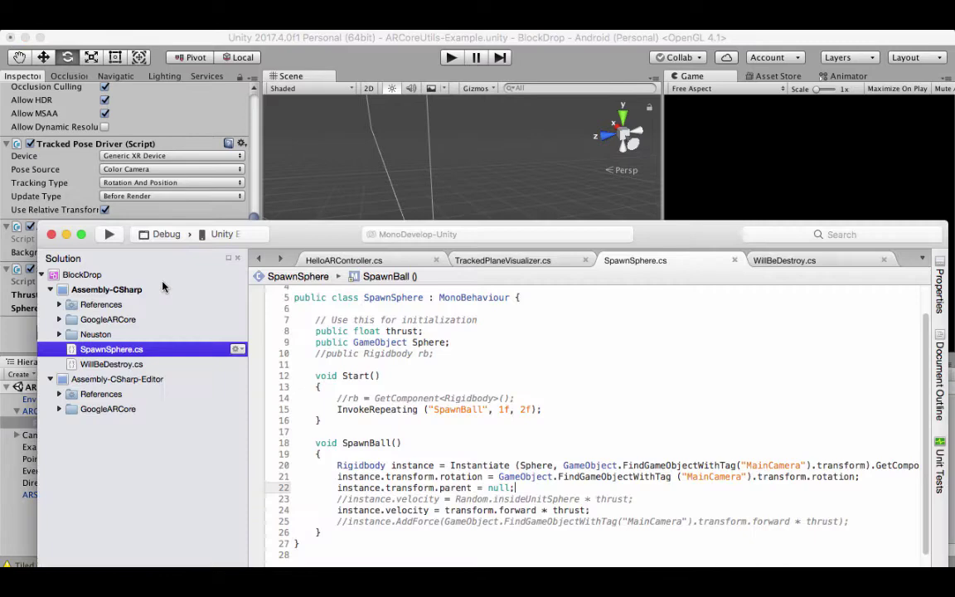
pyautogui.scroll(3, 522, 386)
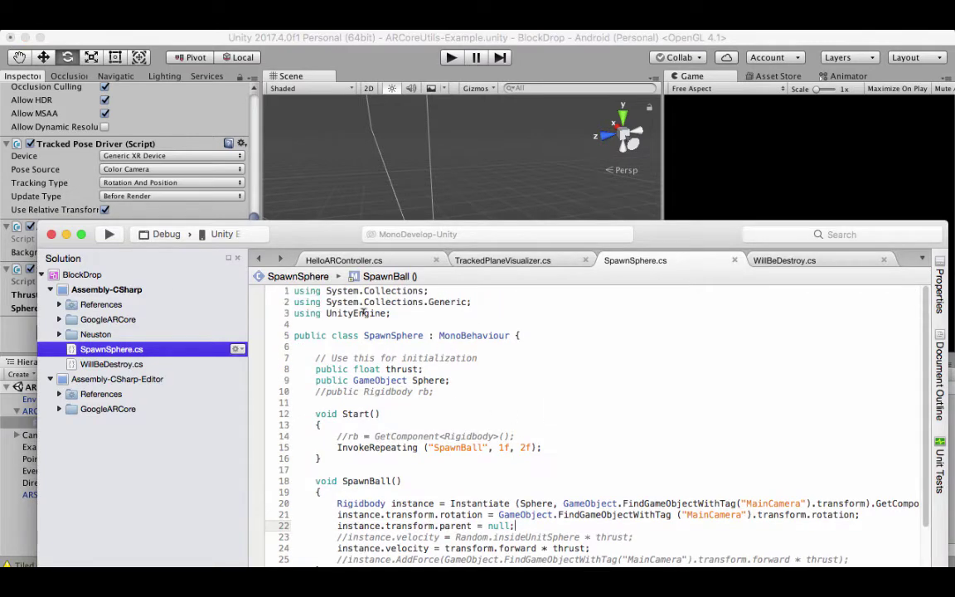
pyautogui.scroll(-4, 566, 396)
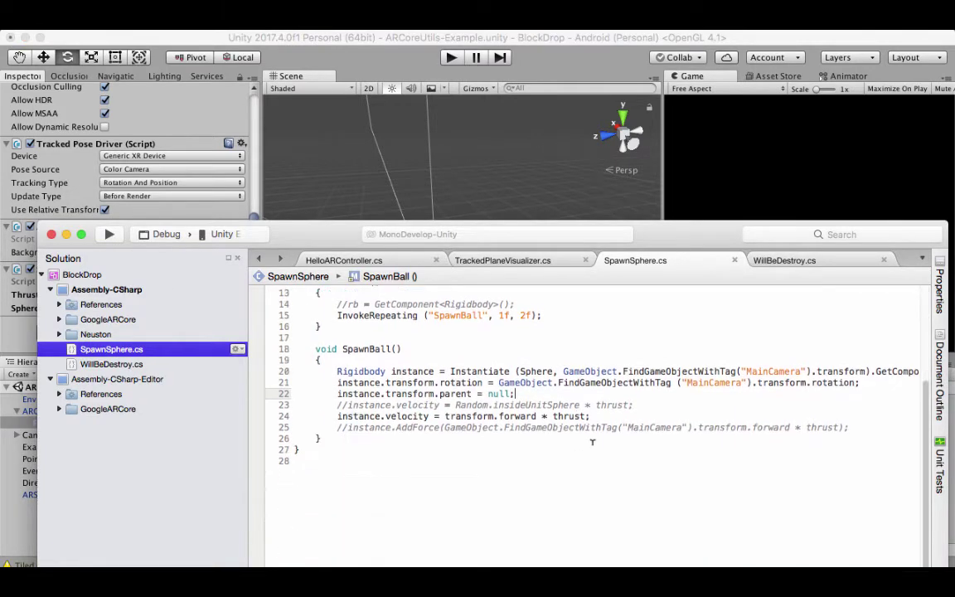
pyautogui.moveTo(674, 243); pyautogui.dragTo(603, 113)
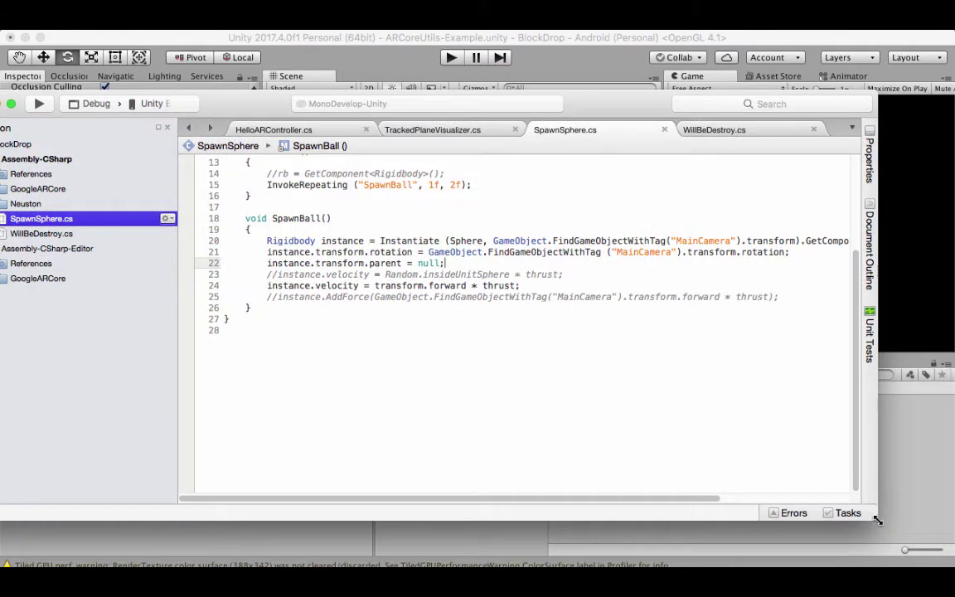
pyautogui.doubleClick(603, 113)
pyautogui.scroll(4, 782, 484)
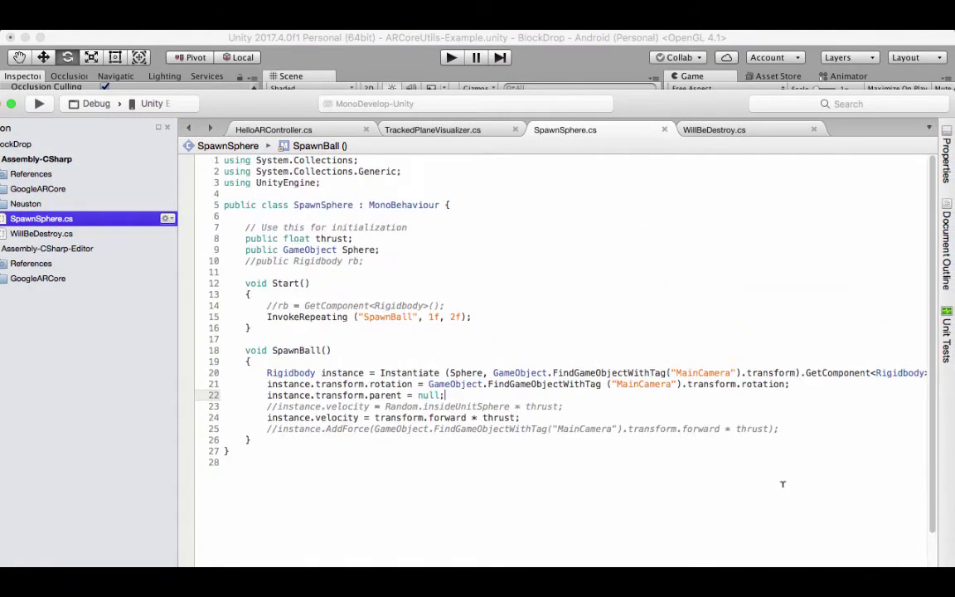
pyautogui.hscroll(1, 564, 348)
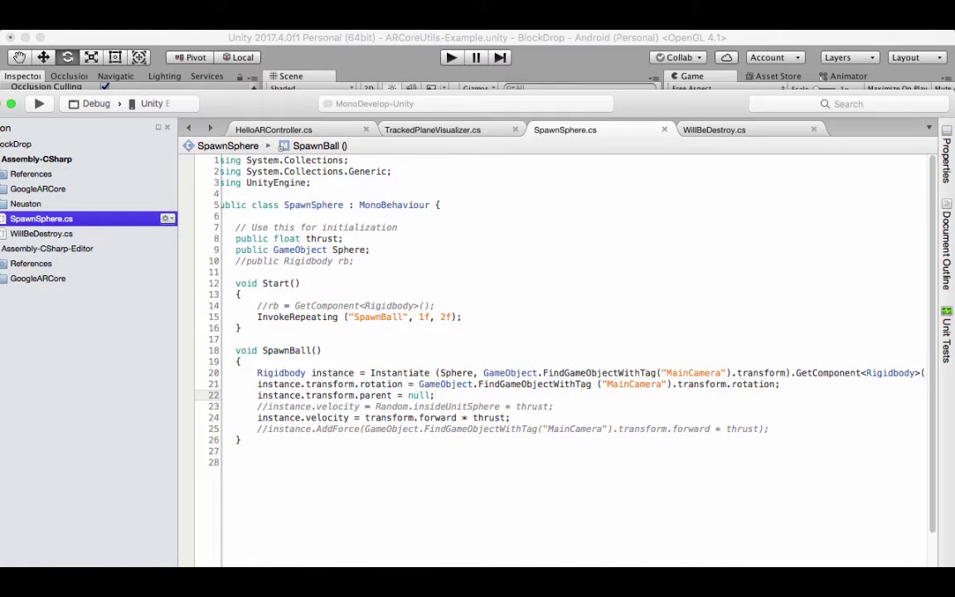
pyautogui.hscroll(1, 564, 348)
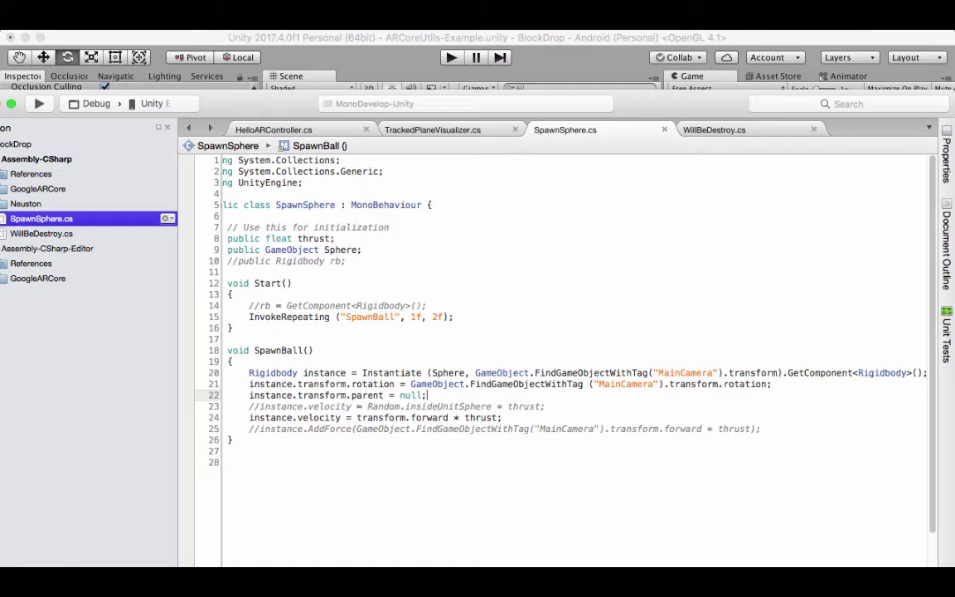
pyautogui.hscroll(1, 564, 349)
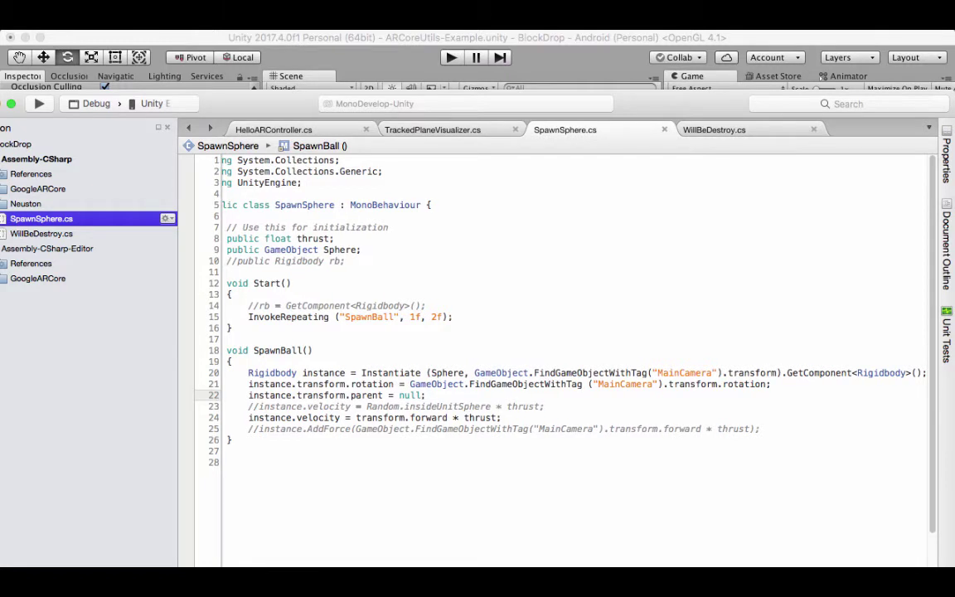
pyautogui.hscroll(-5, 384, 355)
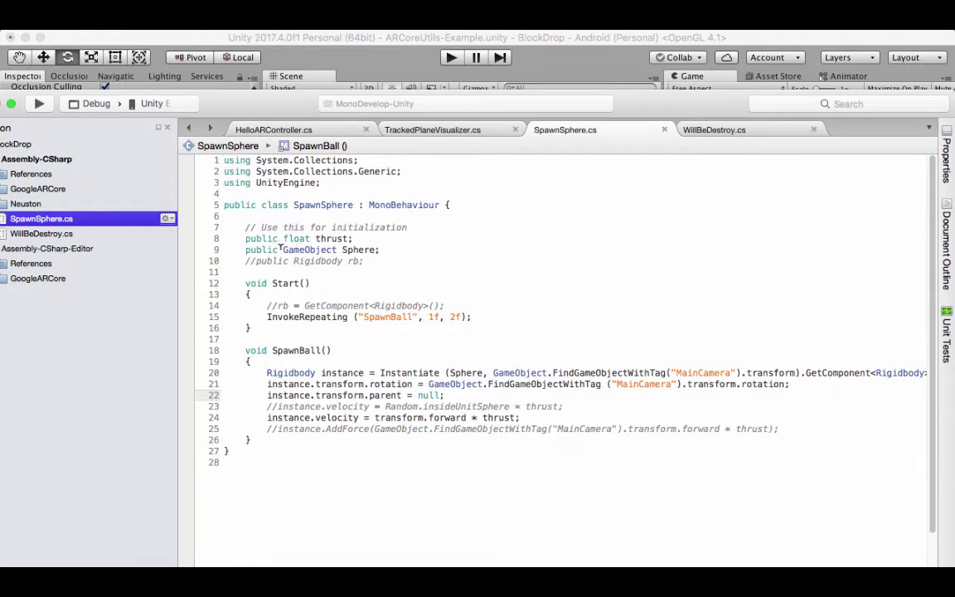
# - Examine the public Sphere and thrust variable declarations in the SpawnSphere class
pyautogui.doubleClick(334, 250)
pyautogui.doubleClick(358, 249)
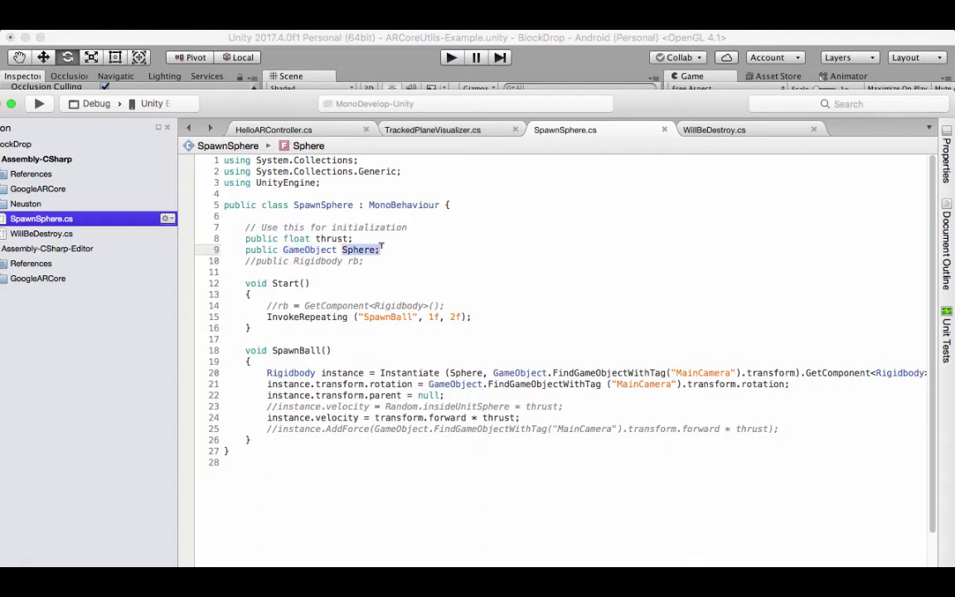
pyautogui.doubleClick(317, 238)
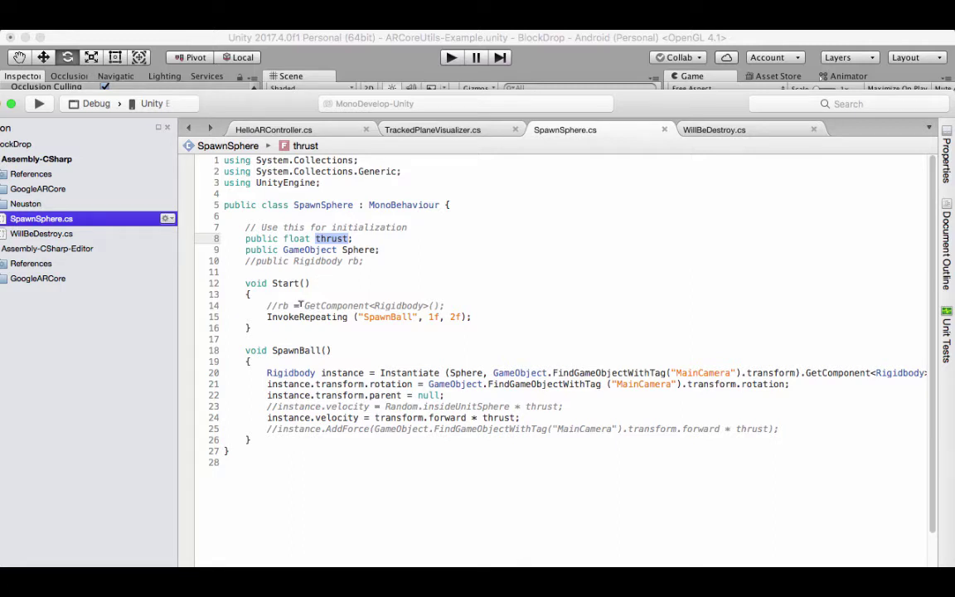
# - Examine the InvokeRepeating call in Start, including its SpawnBall method name, the matching method, and the two timing arguments
pyautogui.tripleClick(267, 316)
pyautogui.moveTo(363, 317); pyautogui.dragTo(421, 316)
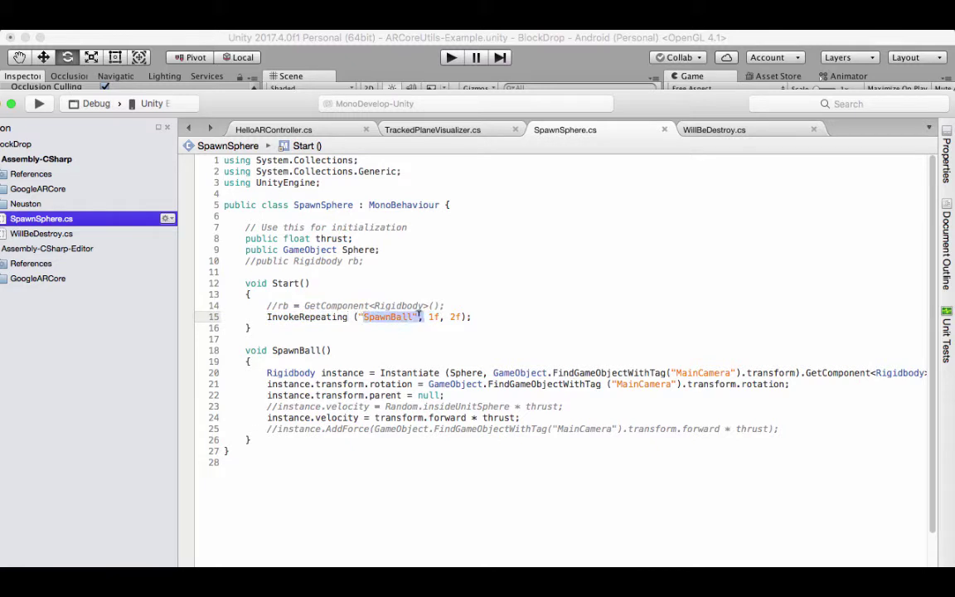
pyautogui.moveTo(272, 350); pyautogui.dragTo(321, 350)
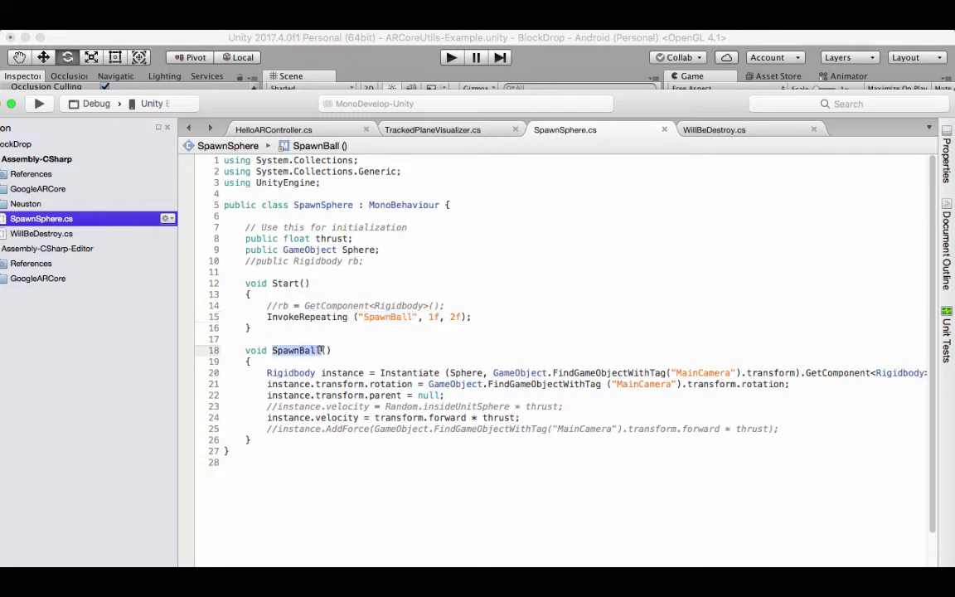
pyautogui.doubleClick(431, 317)
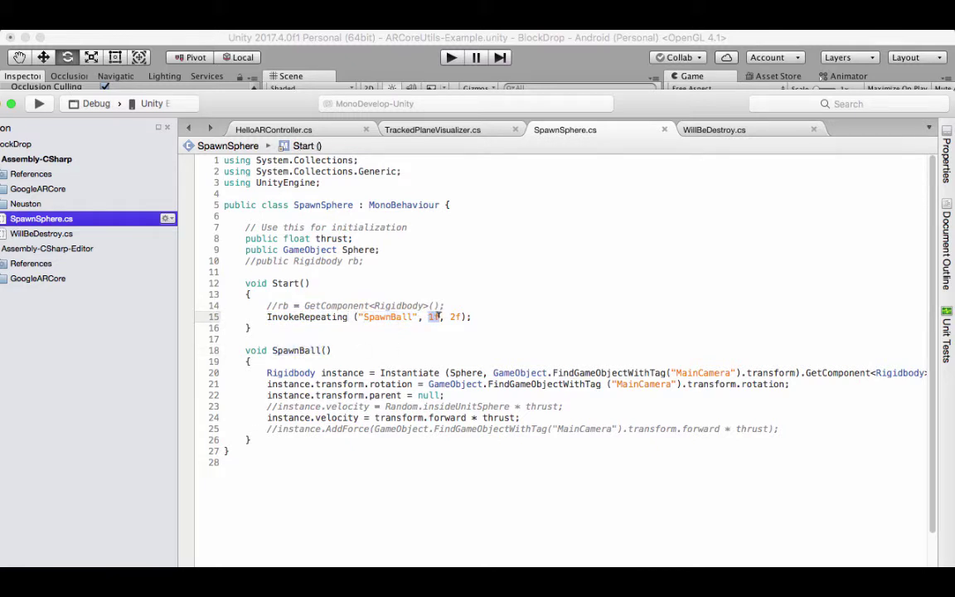
pyautogui.click(454, 348)
pyautogui.click(448, 328)
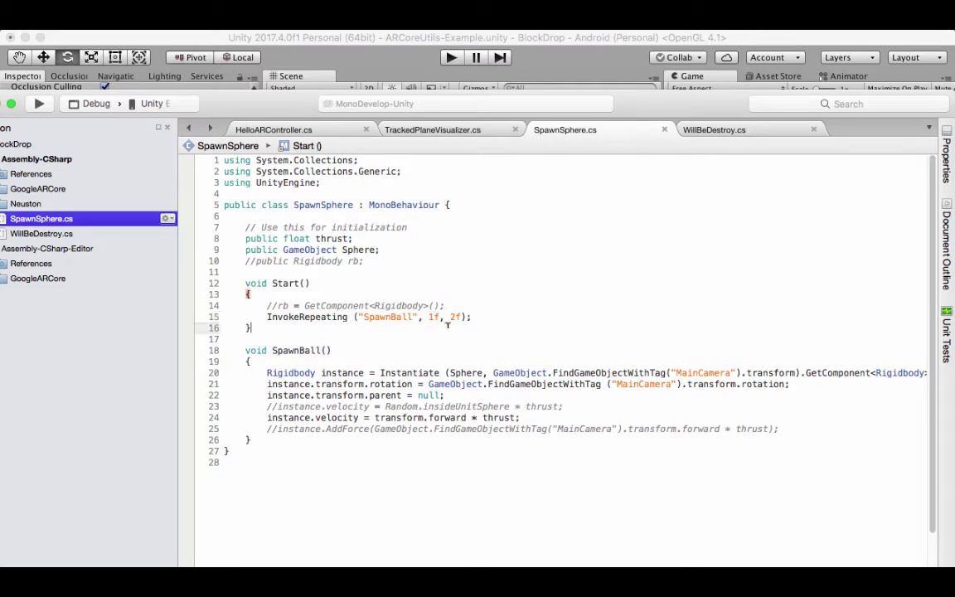
pyautogui.click(448, 317)
pyautogui.moveTo(448, 313); pyautogui.dragTo(466, 313)
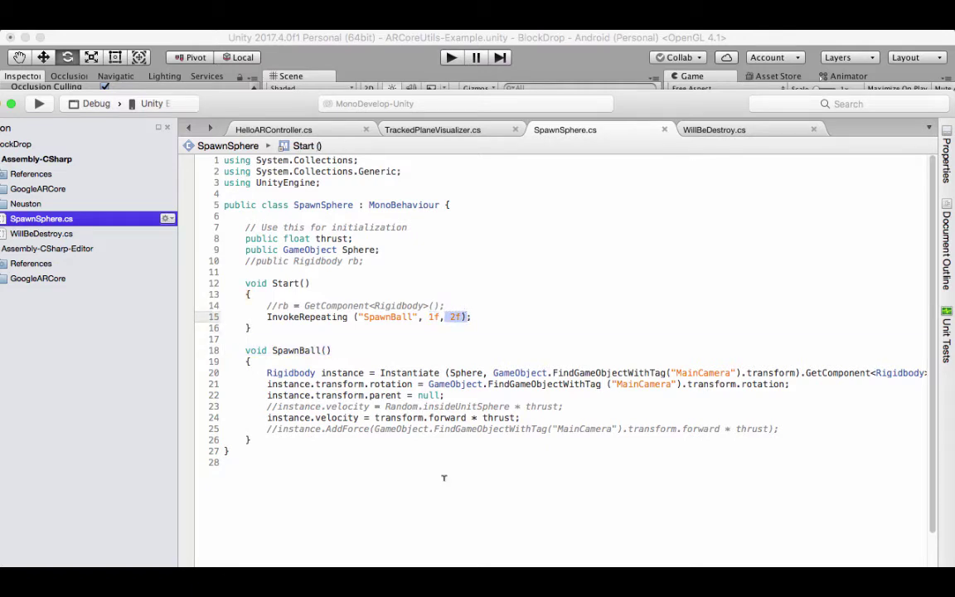
# - Examine the Instantiate line in SpawnBall, covering the Sphere argument, the MainCamera transform and the instance variable
pyautogui.hscroll(2, 564, 332)
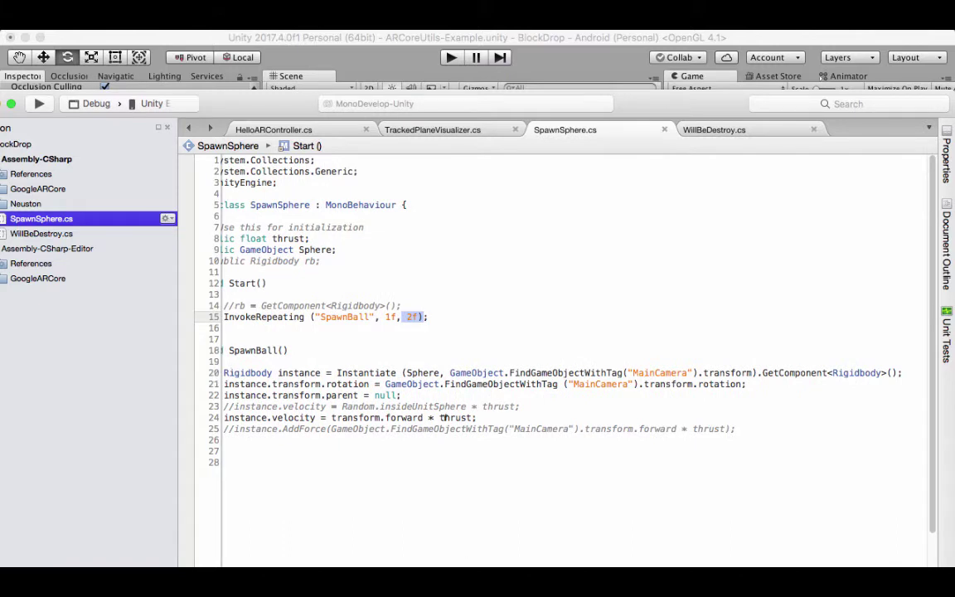
pyautogui.doubleClick(425, 372)
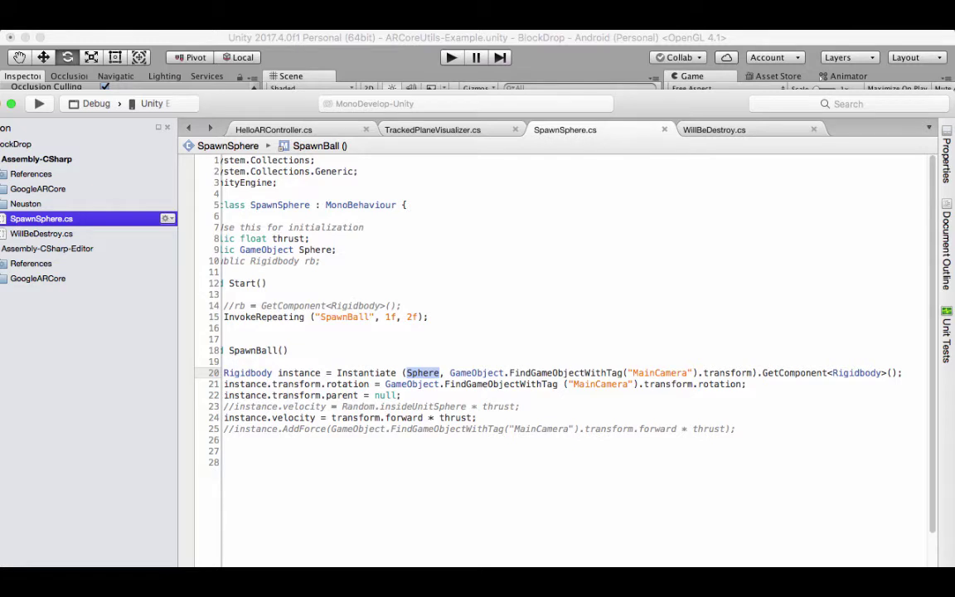
pyautogui.hscroll(-2, 351, 374)
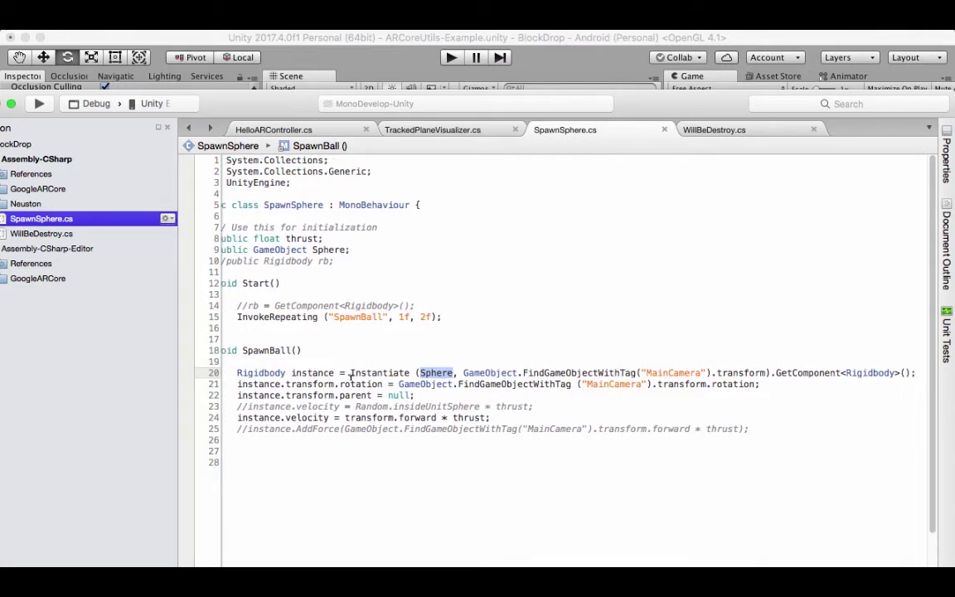
pyautogui.moveTo(351, 375); pyautogui.dragTo(407, 370)
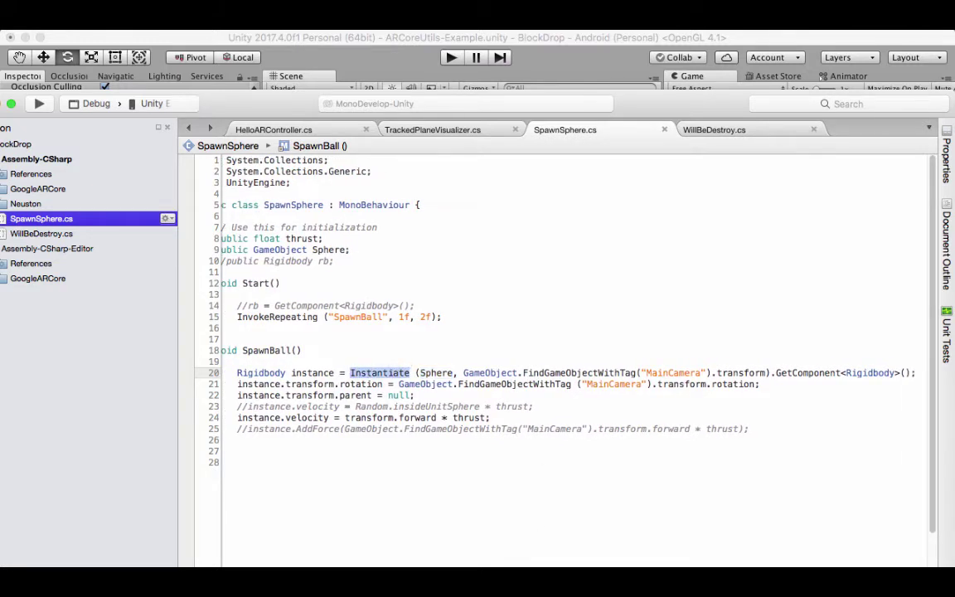
pyautogui.hscroll(5, 498, 374)
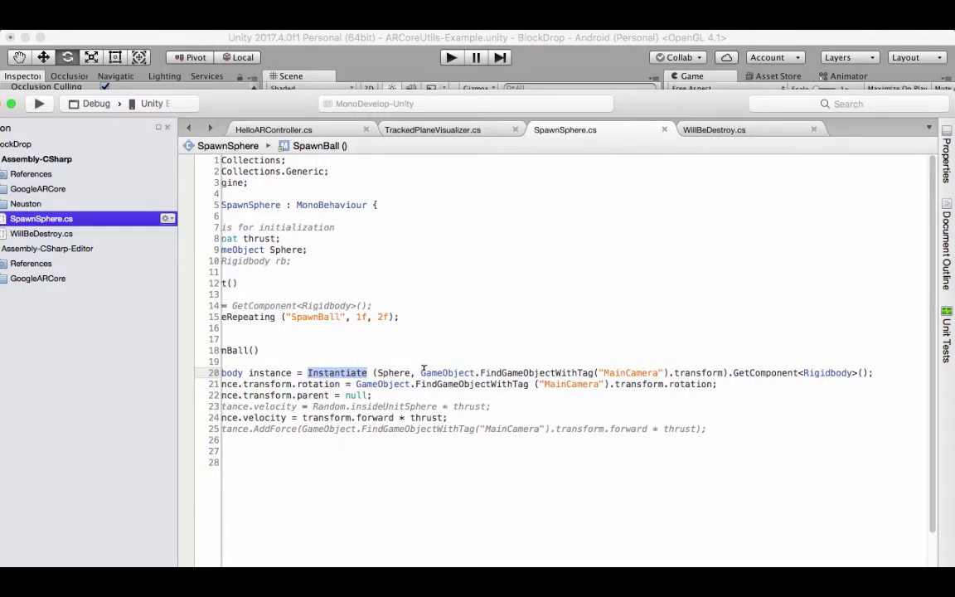
pyautogui.moveTo(421, 373); pyautogui.dragTo(721, 372)
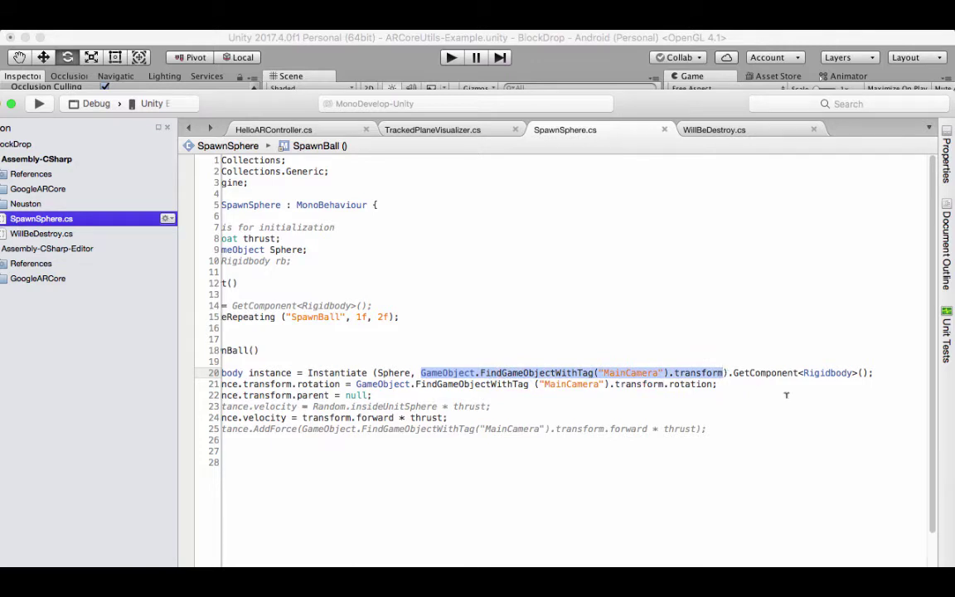
pyautogui.hscroll(-3, 563, 332)
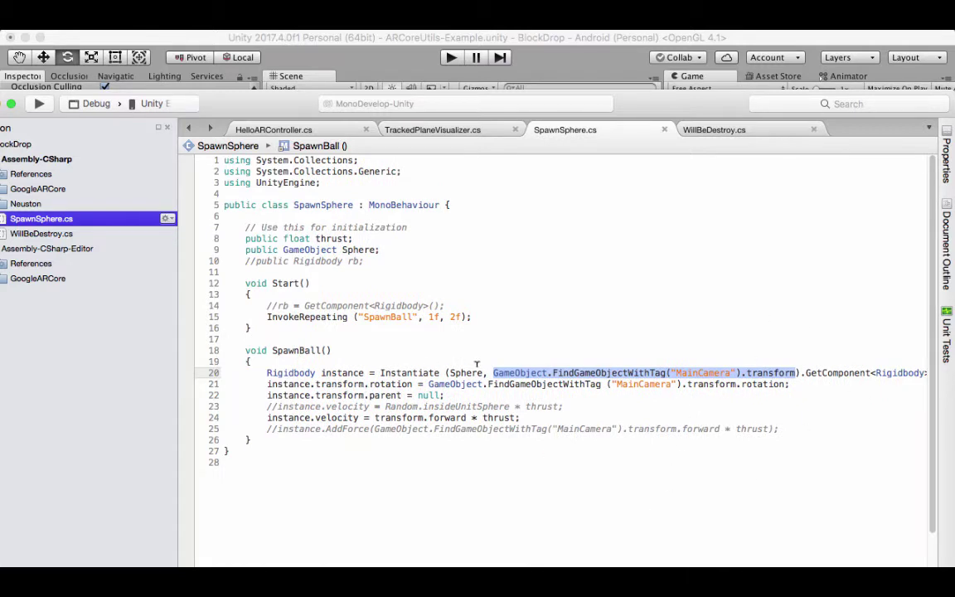
pyautogui.doubleClick(340, 373)
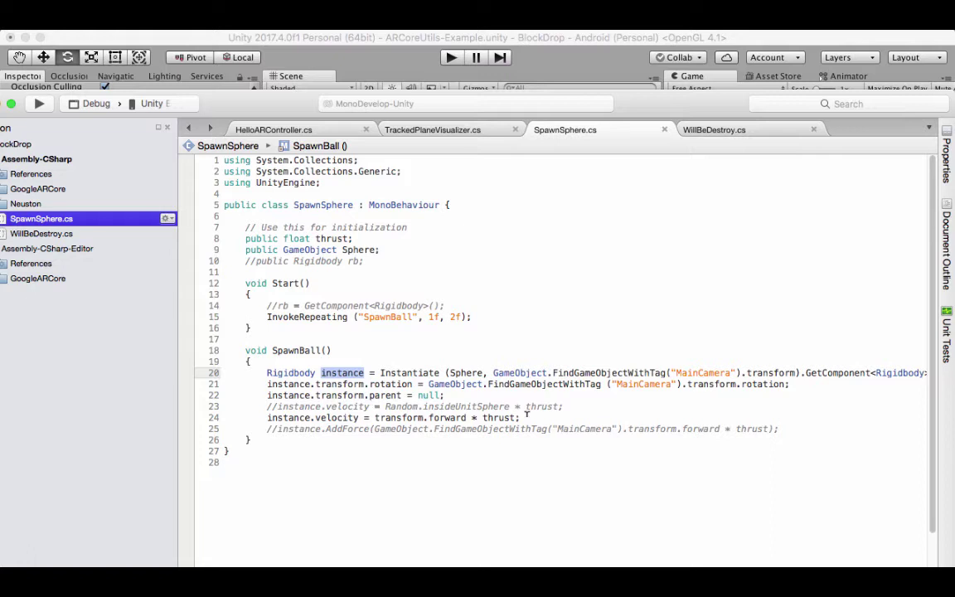
# - Examine the remaining SpawnBall lines that set the instance's velocity, MainCamera rotation and null parent
pyautogui.moveTo(520, 418); pyautogui.dragTo(264, 417)
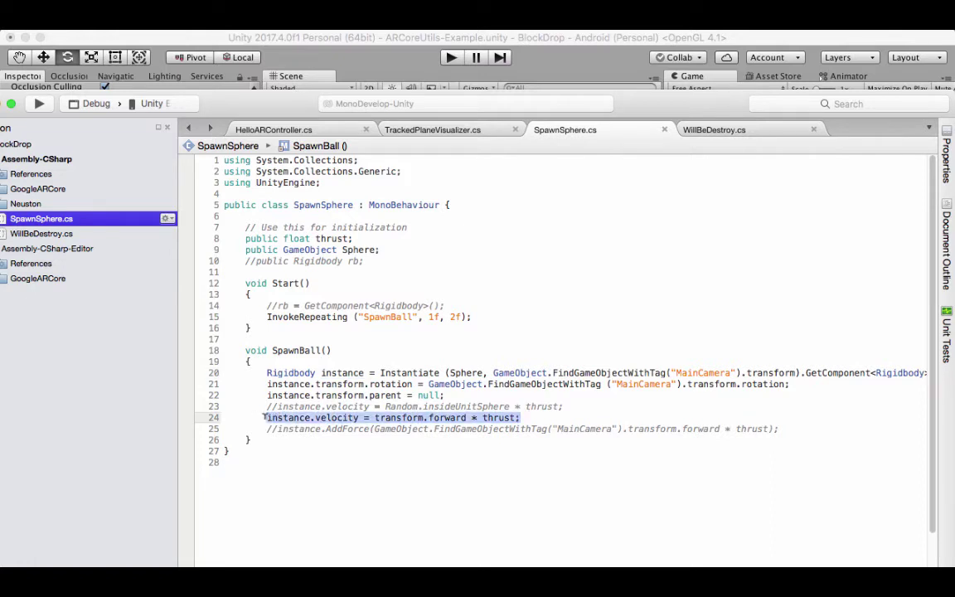
pyautogui.click(340, 384)
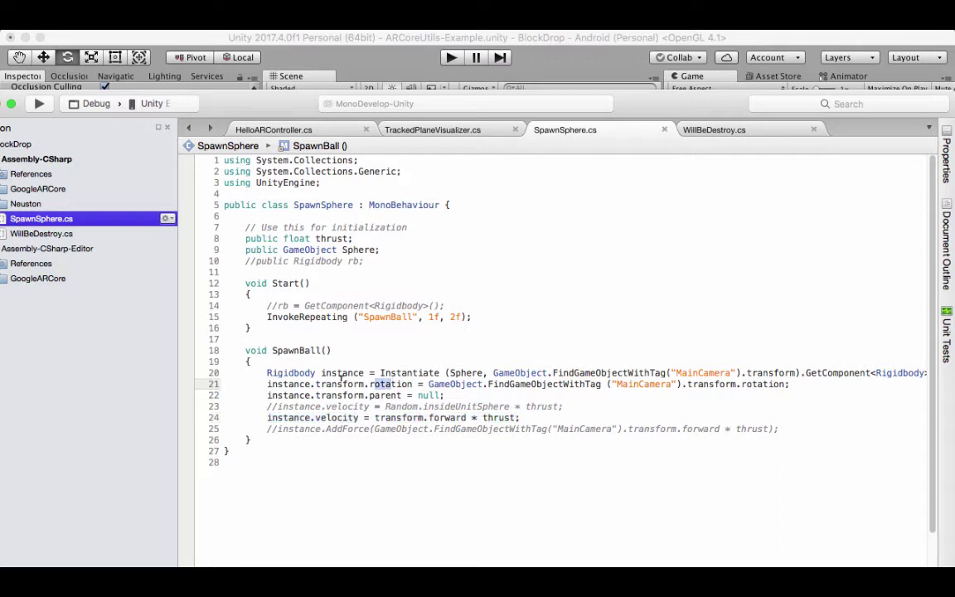
pyautogui.moveTo(790, 384); pyautogui.dragTo(382, 383)
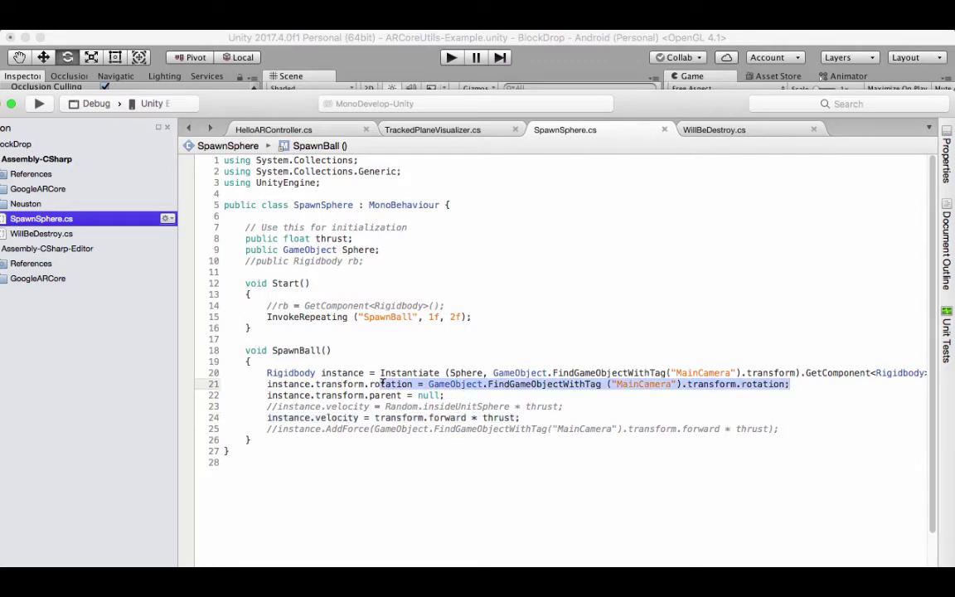
pyautogui.moveTo(445, 396); pyautogui.dragTo(266, 393)
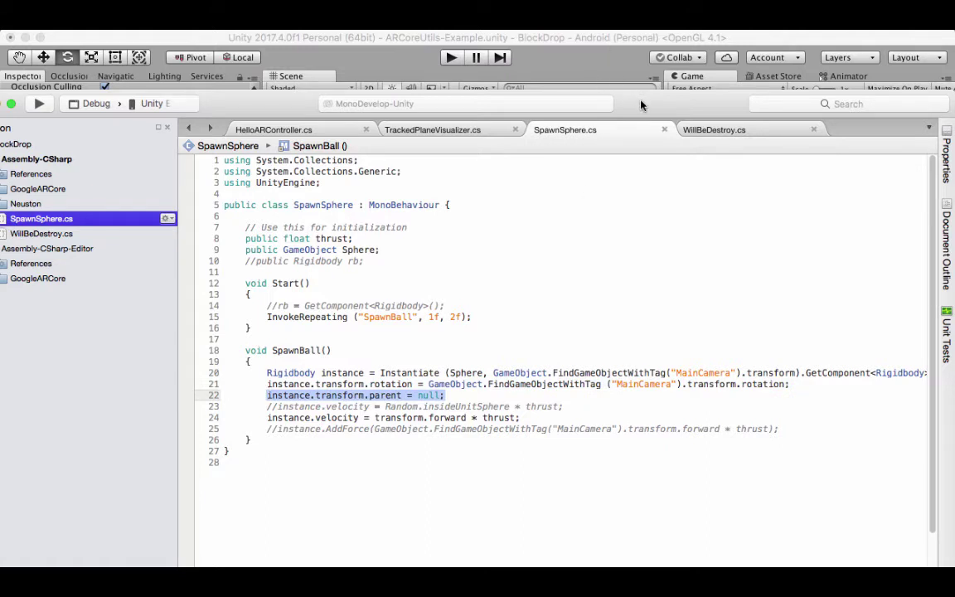
# - Switch back to Unity and play the scene, viewing the area around the First Person Camera to observe the sphere spawning
pyautogui.click(556, 37)
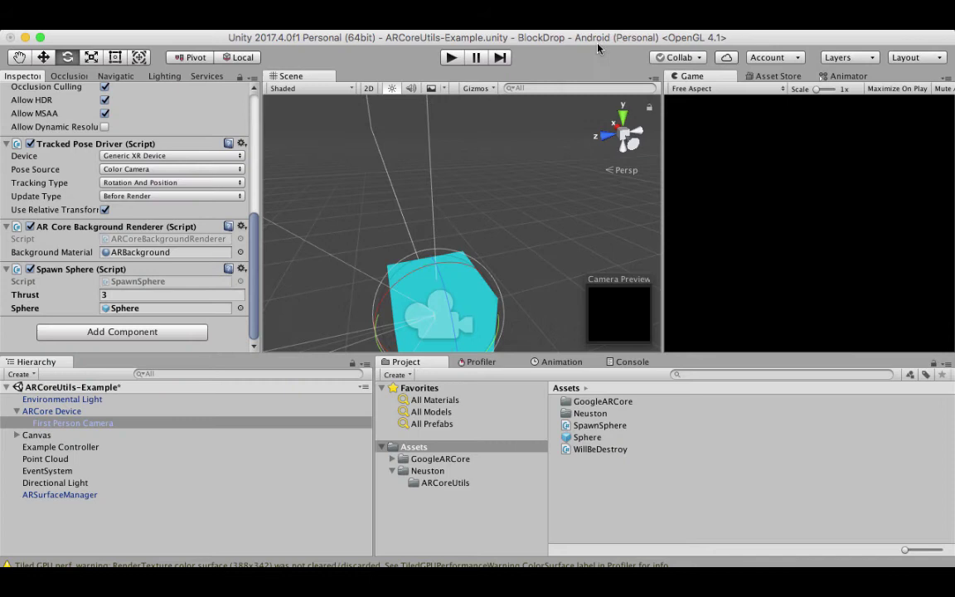
pyautogui.click(452, 58)
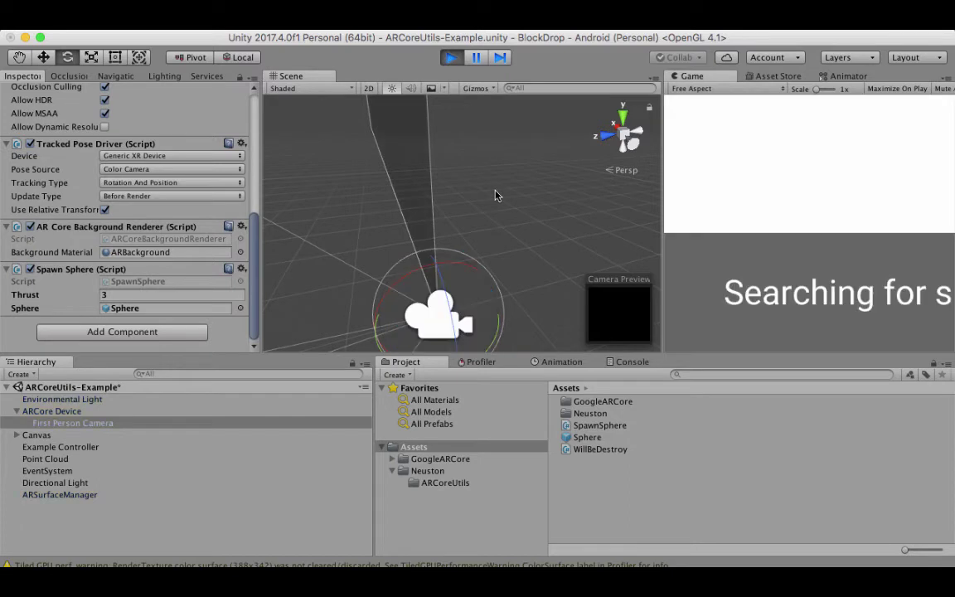
pyautogui.scroll(-3, 131, 286)
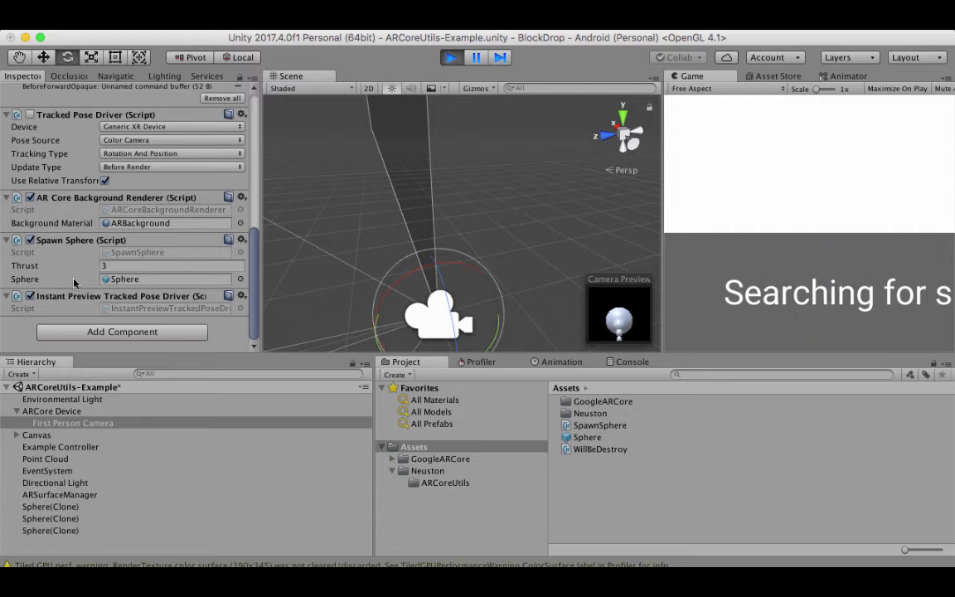
pyautogui.keyDown('alt'); pyautogui.moveTo(561, 257); pyautogui.dragTo(599, 262); pyautogui.keyUp('alt')
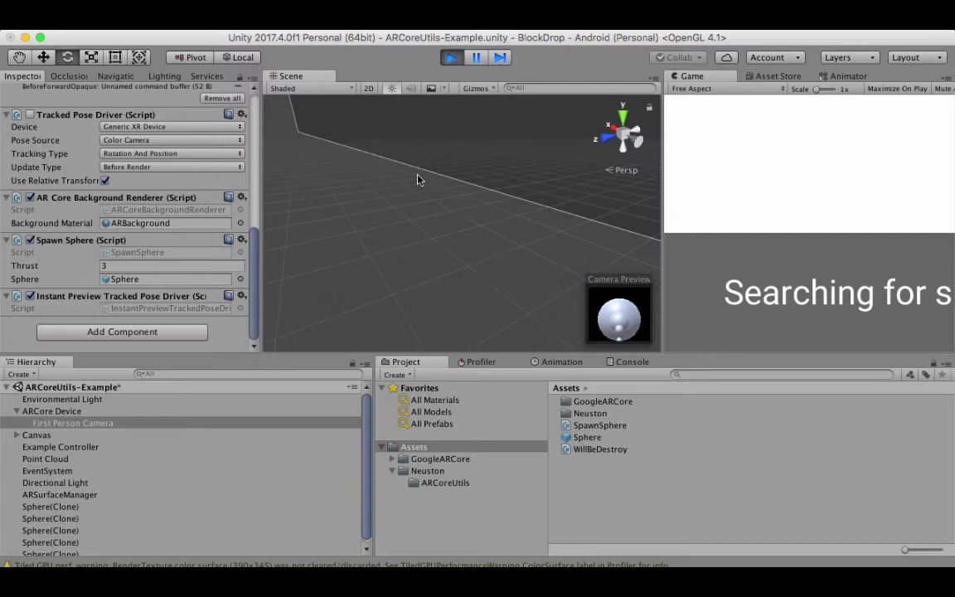
pyautogui.keyDown('alt'); pyautogui.moveTo(418, 177); pyautogui.dragTo(521, 246); pyautogui.keyUp('alt')
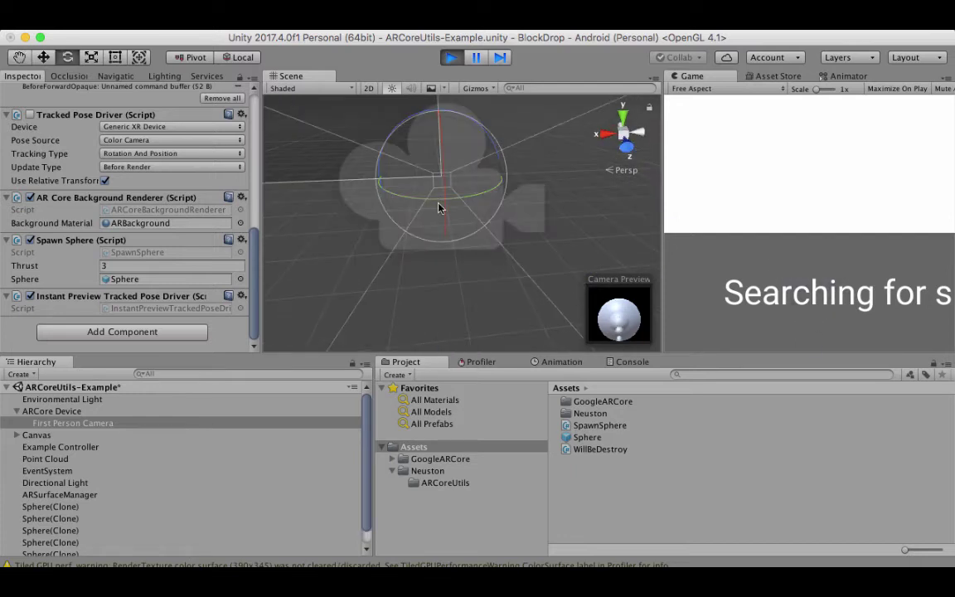
pyautogui.press('f')
pyautogui.keyDown('alt'); pyautogui.moveTo(448, 207); pyautogui.dragTo(398, 147); pyautogui.keyUp('alt')
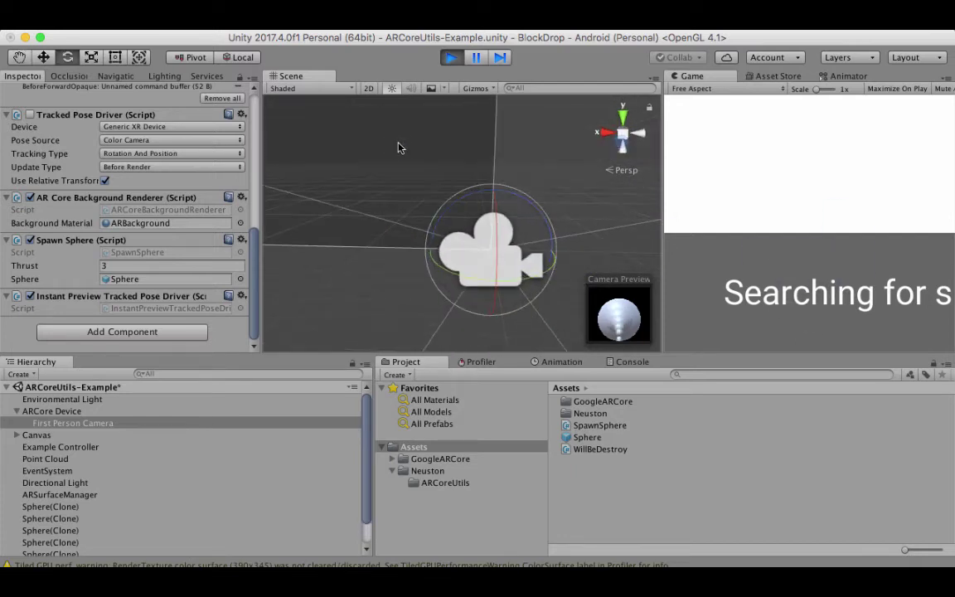
pyautogui.moveTo(398, 148); pyautogui.dragTo(452, 154, button='right')
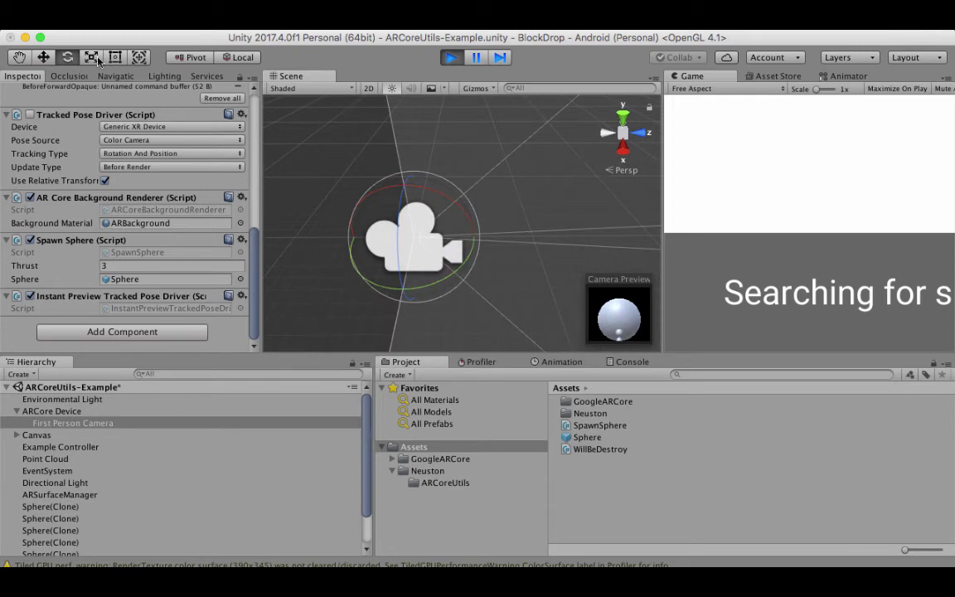
# - Try Skybox as the First Person Camera's Clear Flags while the scene is playing, and stop play mode
pyautogui.scroll(10, 99, 170)
pyautogui.press('w')
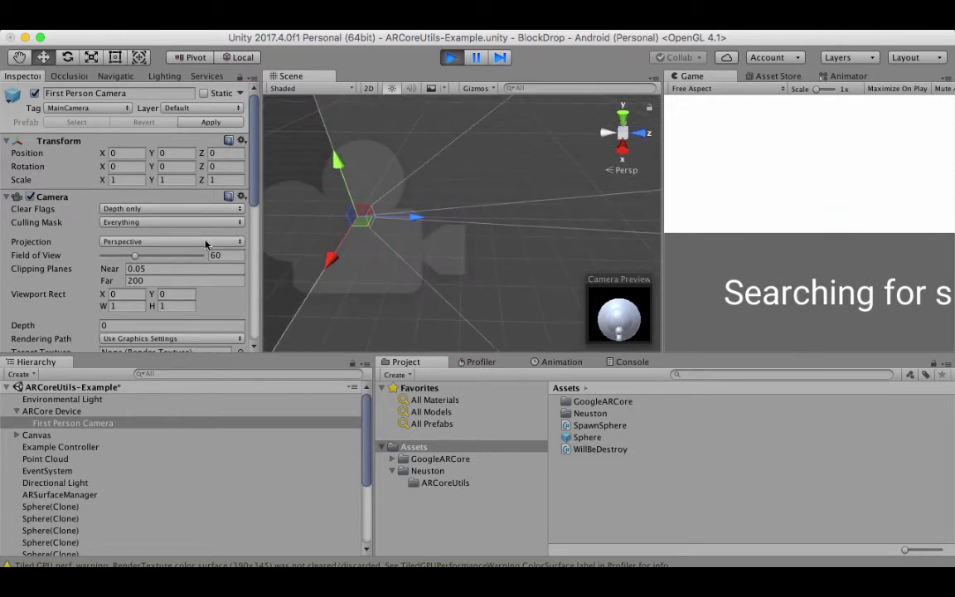
pyautogui.click(209, 208)
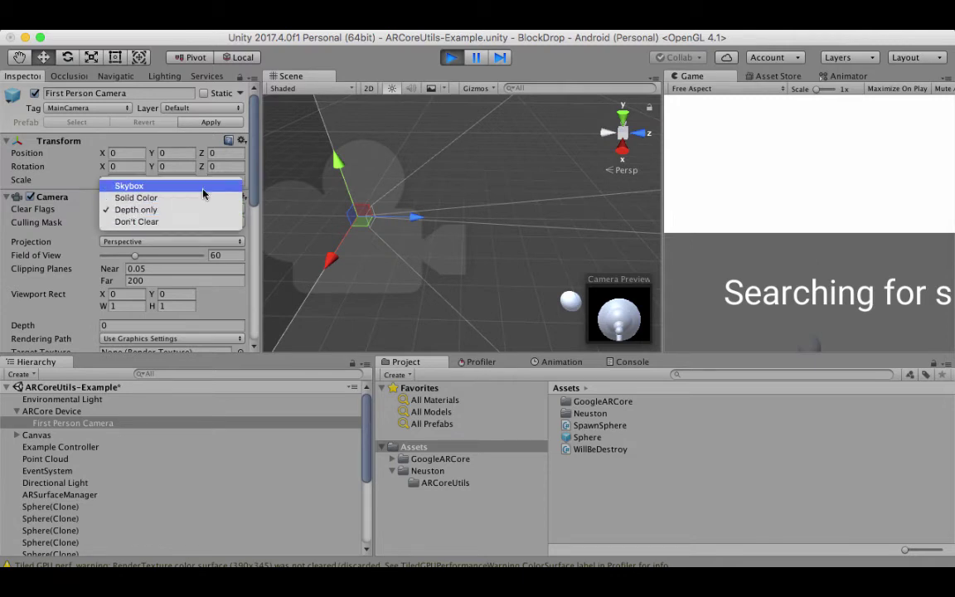
pyautogui.click(199, 186)
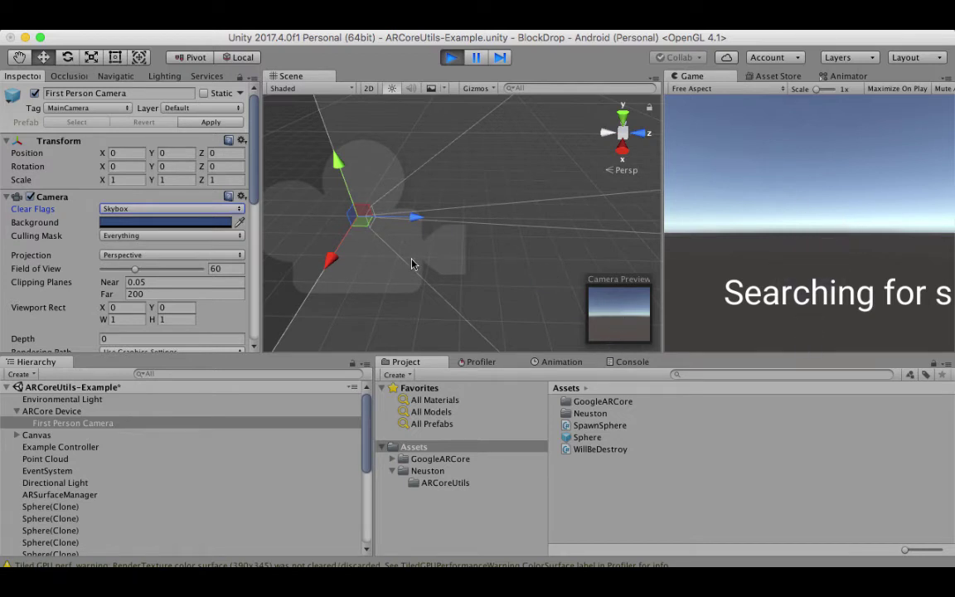
pyautogui.keyDown('alt'); pyautogui.moveTo(403, 253); pyautogui.dragTo(335, 288); pyautogui.keyUp('alt')
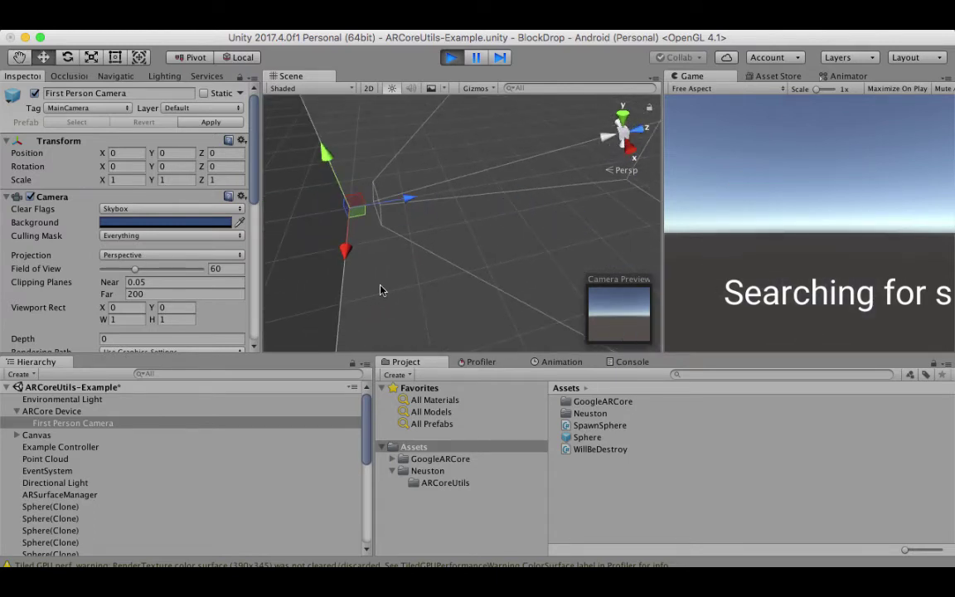
pyautogui.click(451, 58)
# - Collapse the ARCoreUtils-Example scene in the hierarchy and open the ARCoreUtils folder inside Neuston
pyautogui.click(17, 387)
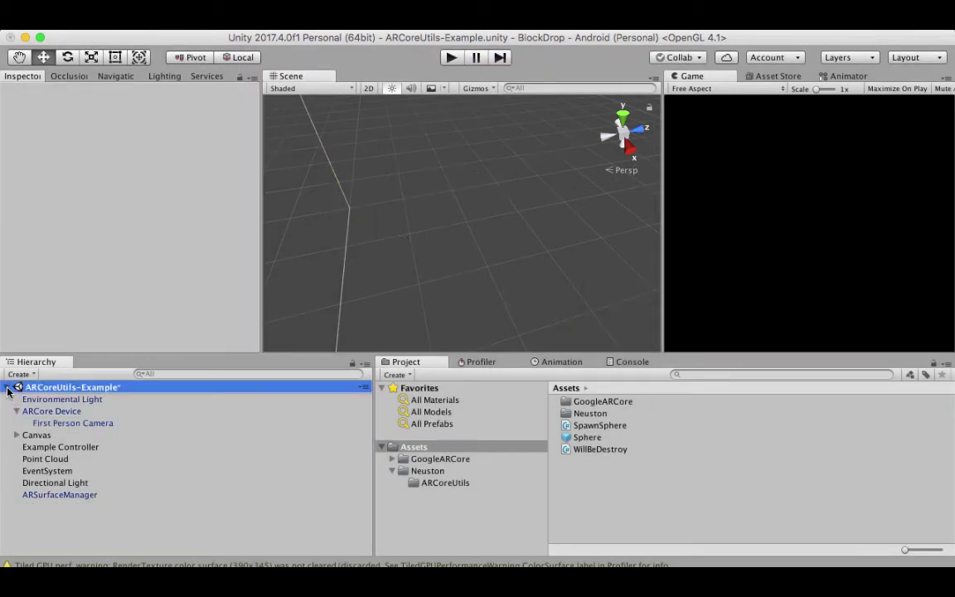
pyautogui.click(8, 387)
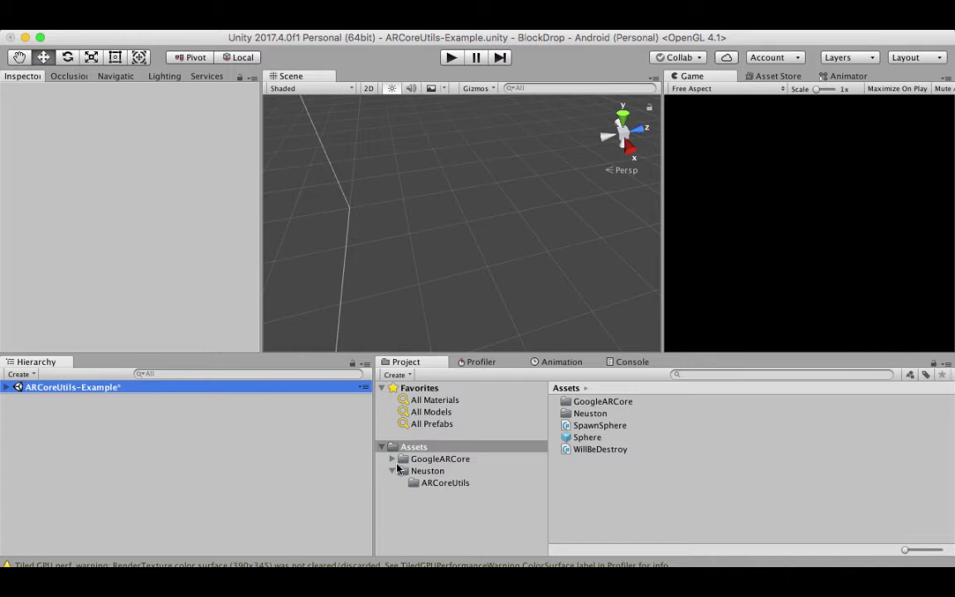
pyautogui.click(440, 459)
pyautogui.click(428, 470)
pyautogui.click(431, 485)
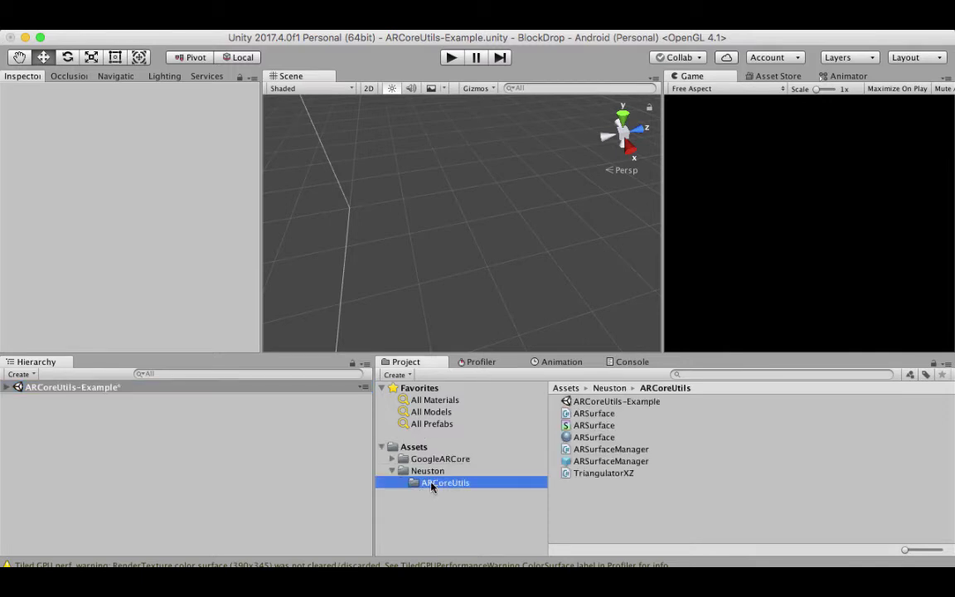
# - Examine the ARSurfaceManager prefab in the ARCoreUtils folder and the ARSurfaceManager object in the scene hierarchy
pyautogui.click(609, 462)
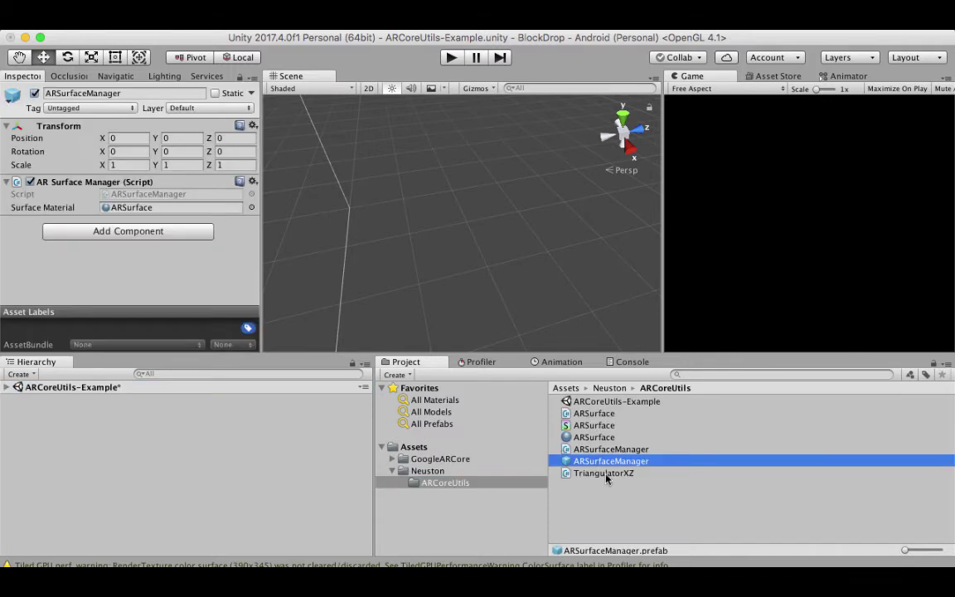
pyautogui.moveTo(609, 461); pyautogui.dragTo(49, 406)
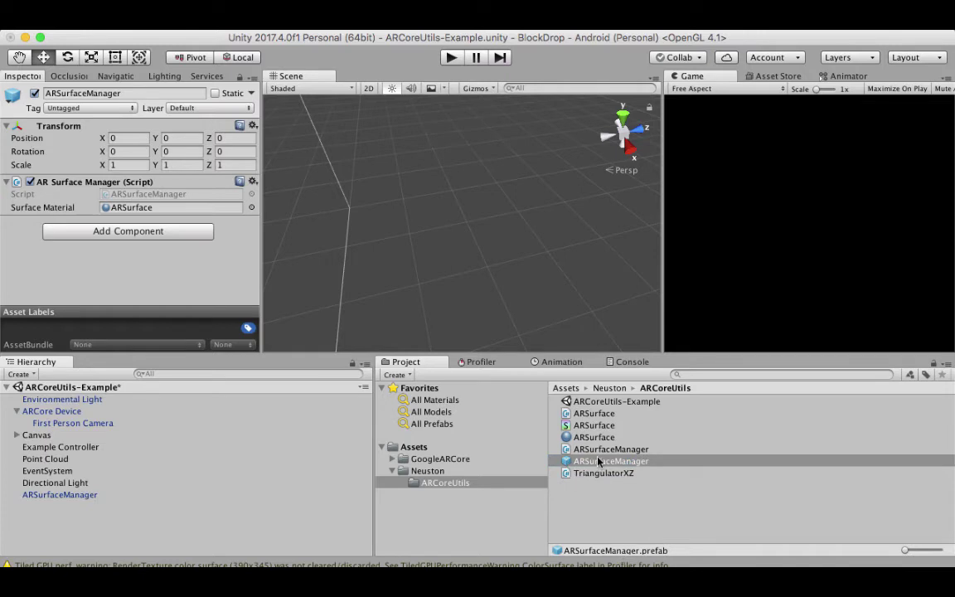
pyautogui.moveTo(599, 462); pyautogui.dragTo(492, 519)
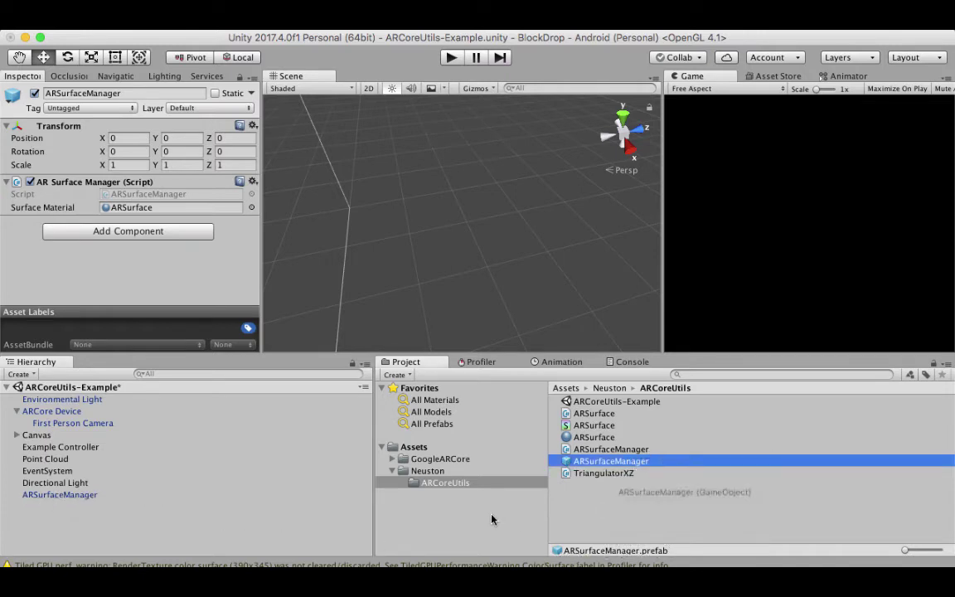
pyautogui.click(67, 496)
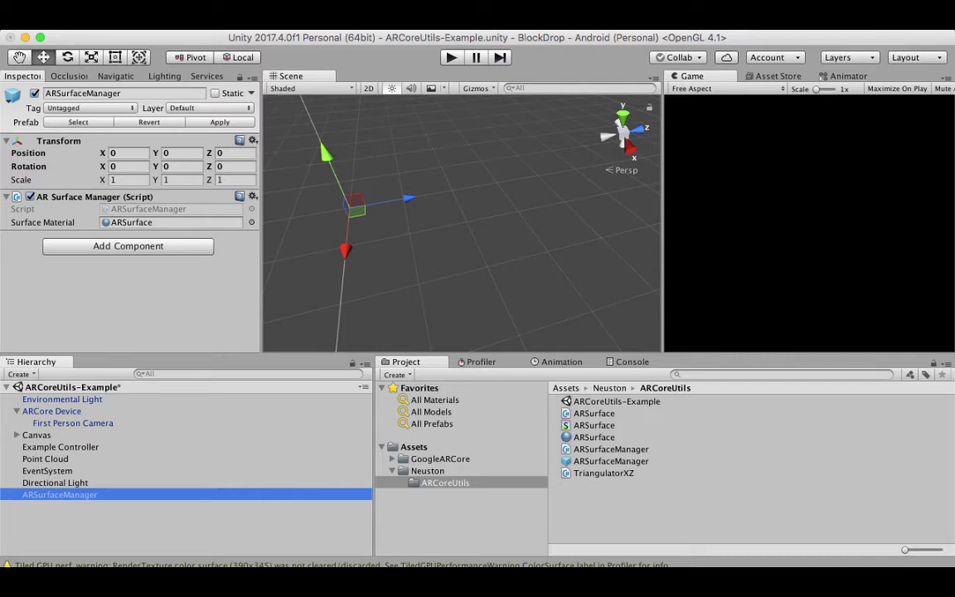
# - Open the project's Quality settings
pyautogui.press('super+Tab')
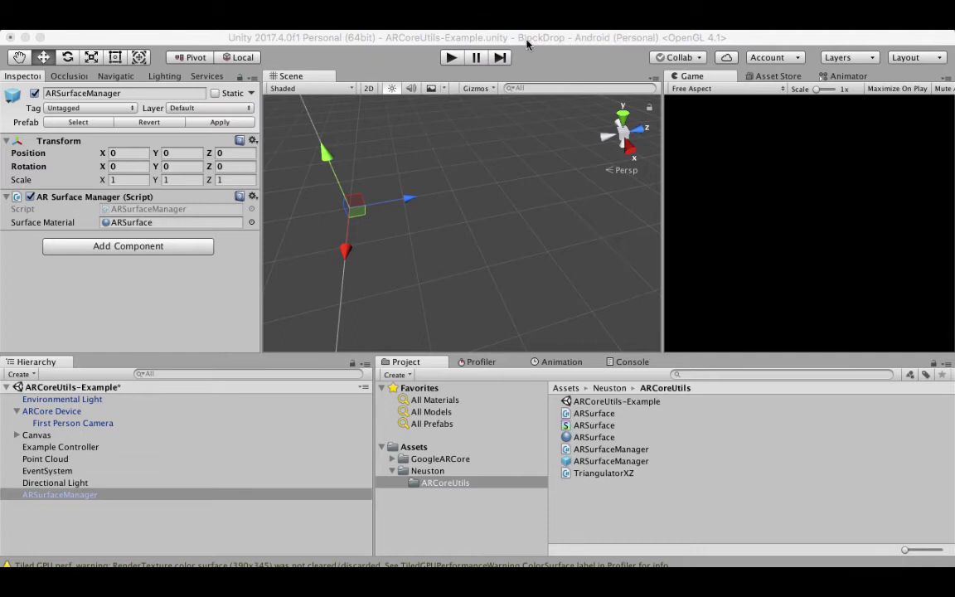
pyautogui.click(477, 37)
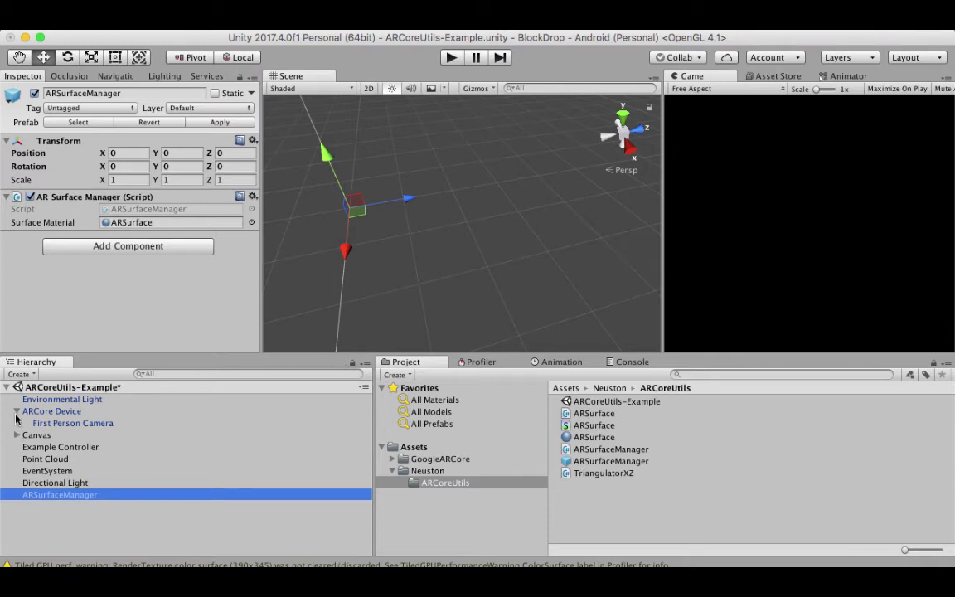
pyautogui.click(88, 28)
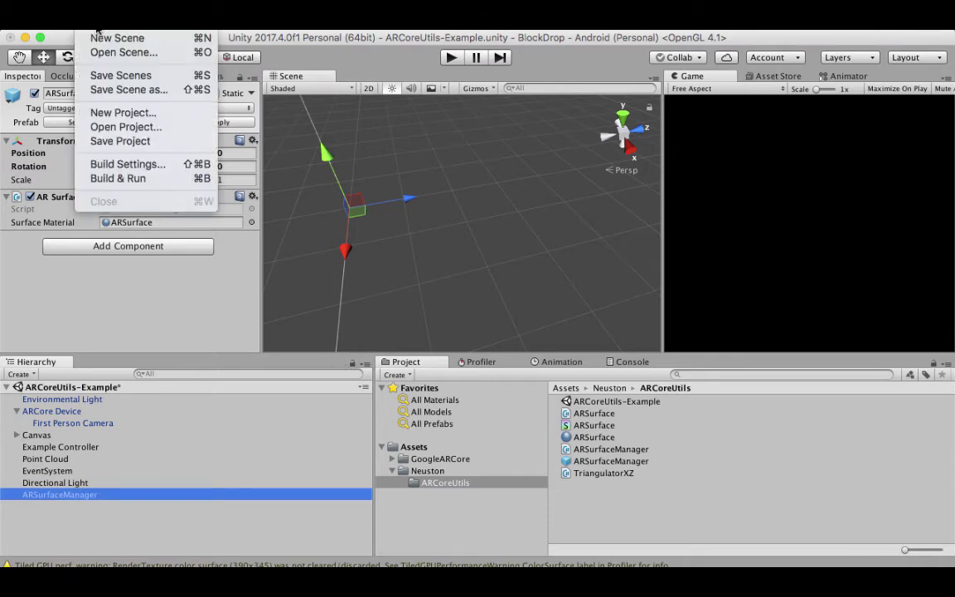
pyautogui.moveTo(116, 28)
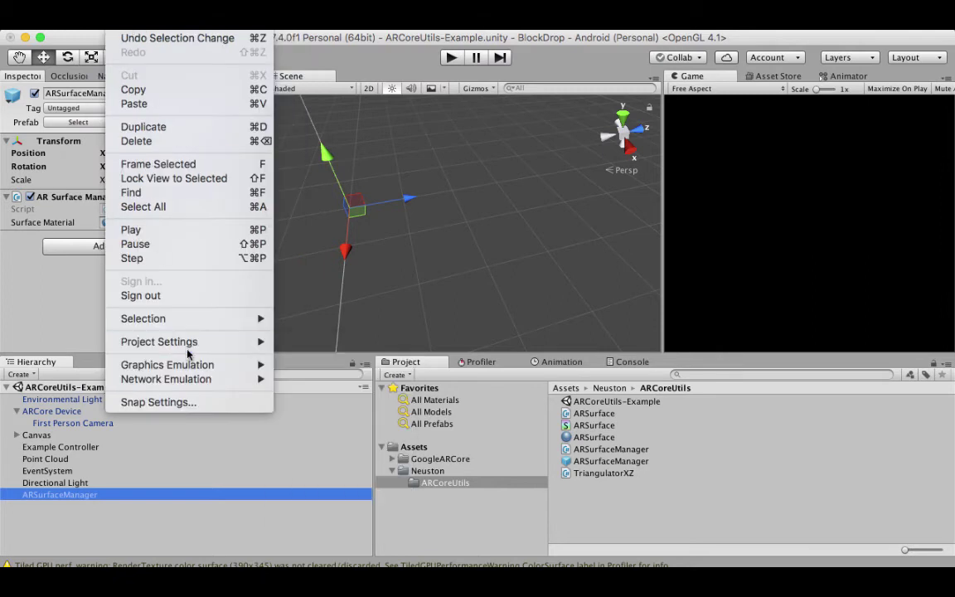
pyautogui.moveTo(192, 341)
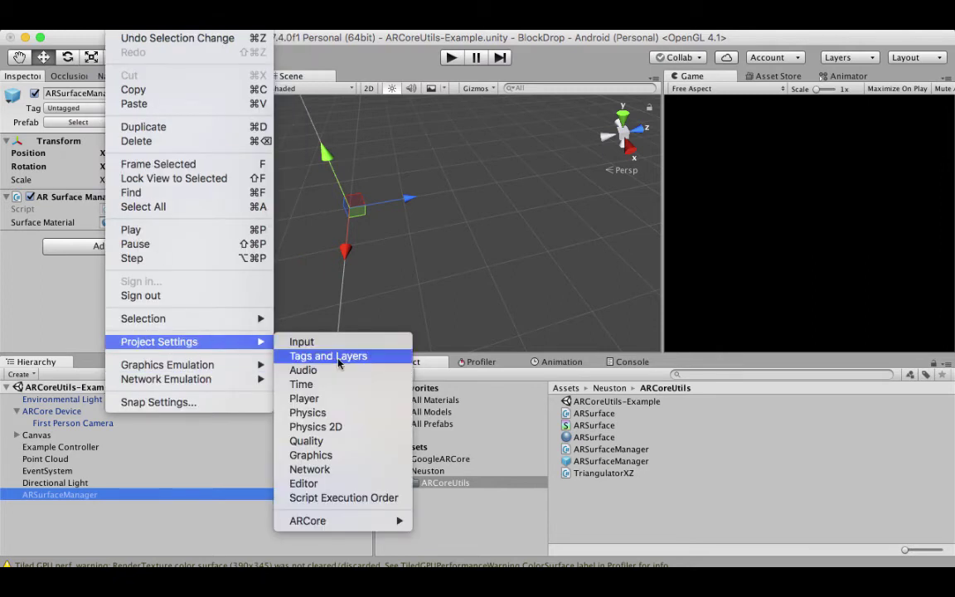
pyautogui.click(332, 441)
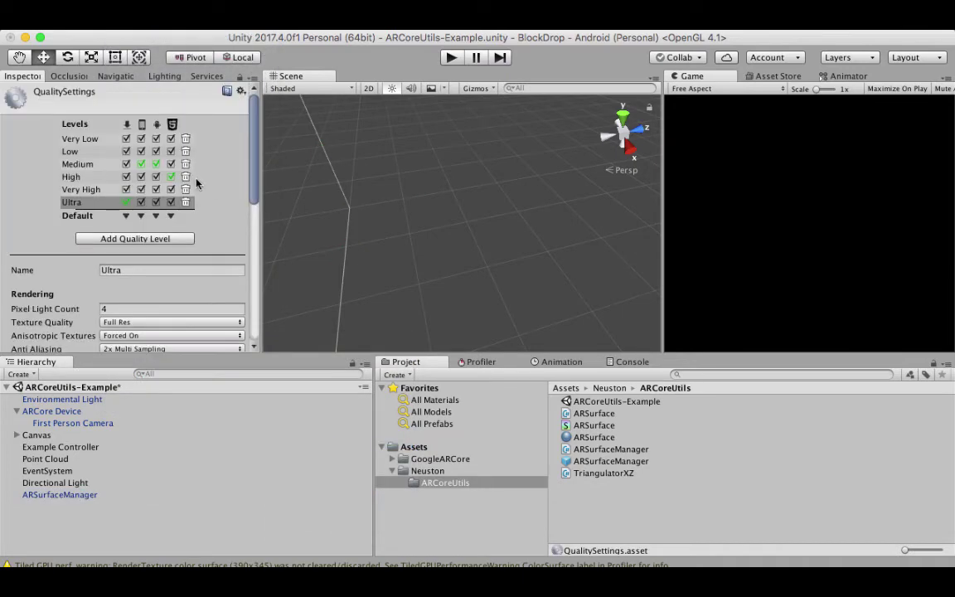
# - Examine the quality levels and the Ultra level's rendering and shadow options
pyautogui.scroll(-3, 201, 179)
pyautogui.scroll(3, 201, 179)
pyautogui.scroll(-5, 125, 158)
pyautogui.scroll(-7, 132, 179)
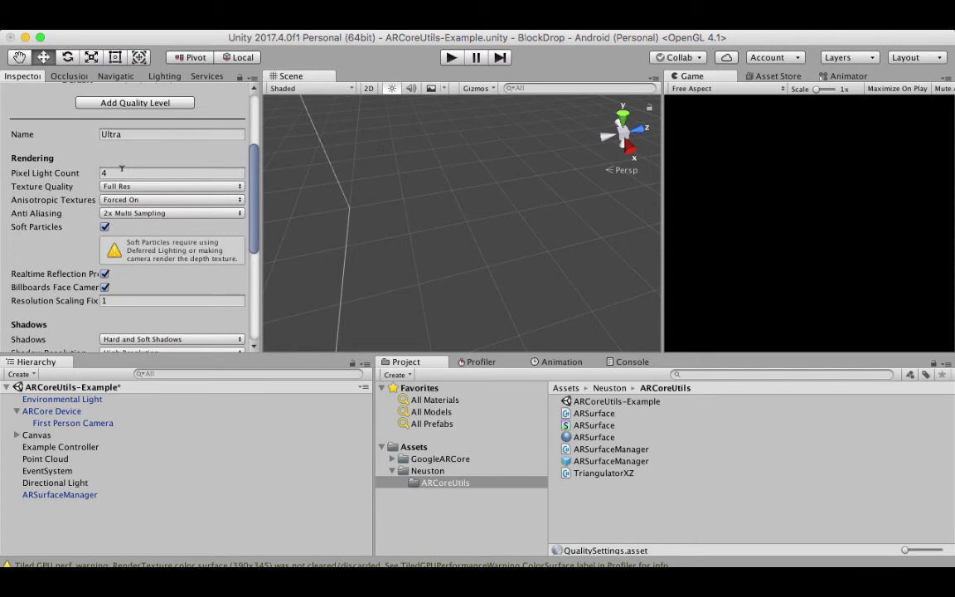
pyautogui.scroll(-2, 123, 177)
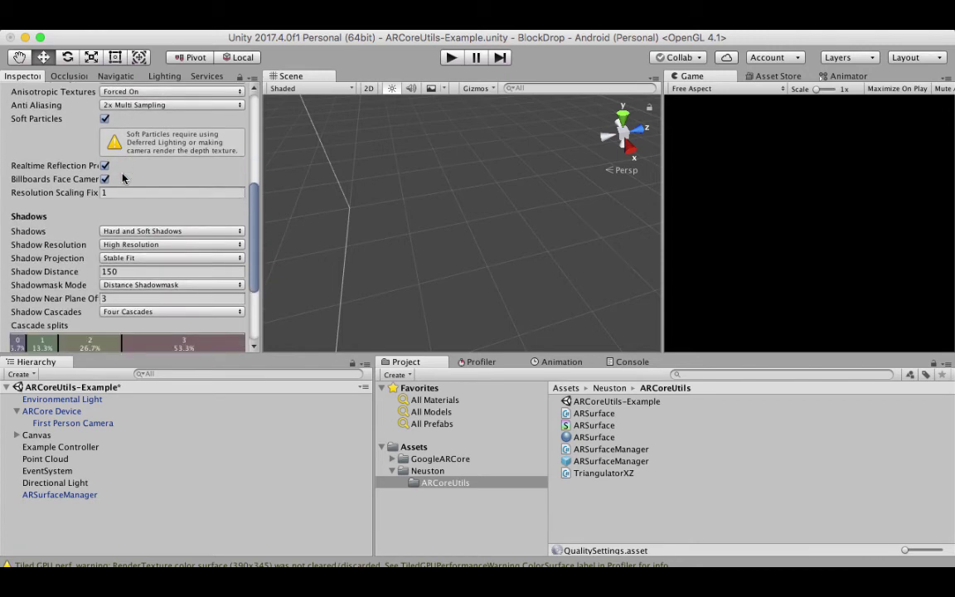
# - Choose Stable Fit as the Ultra level's Shadow Projection and review the remaining quality options
pyautogui.click(139, 264)
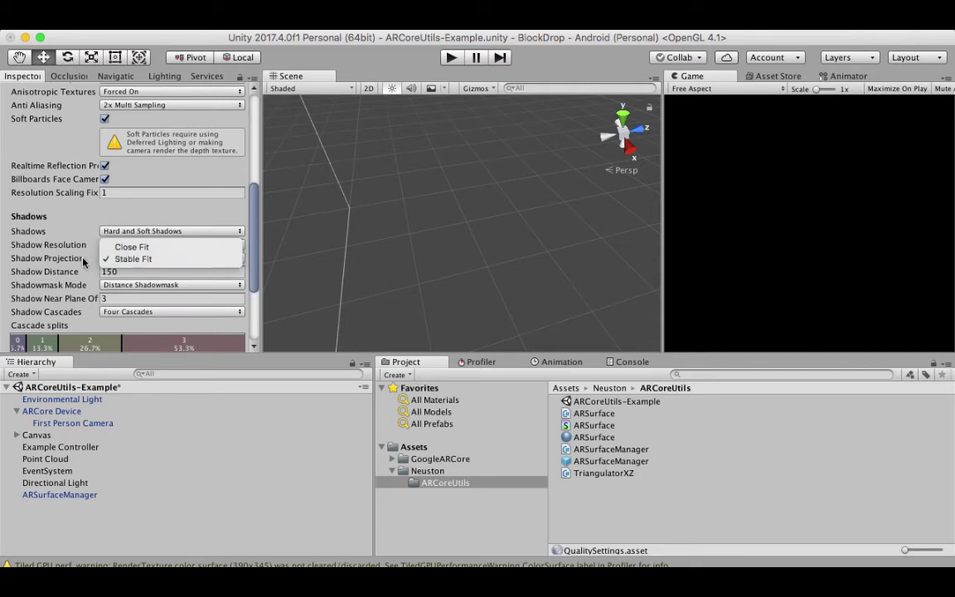
pyautogui.click(163, 259)
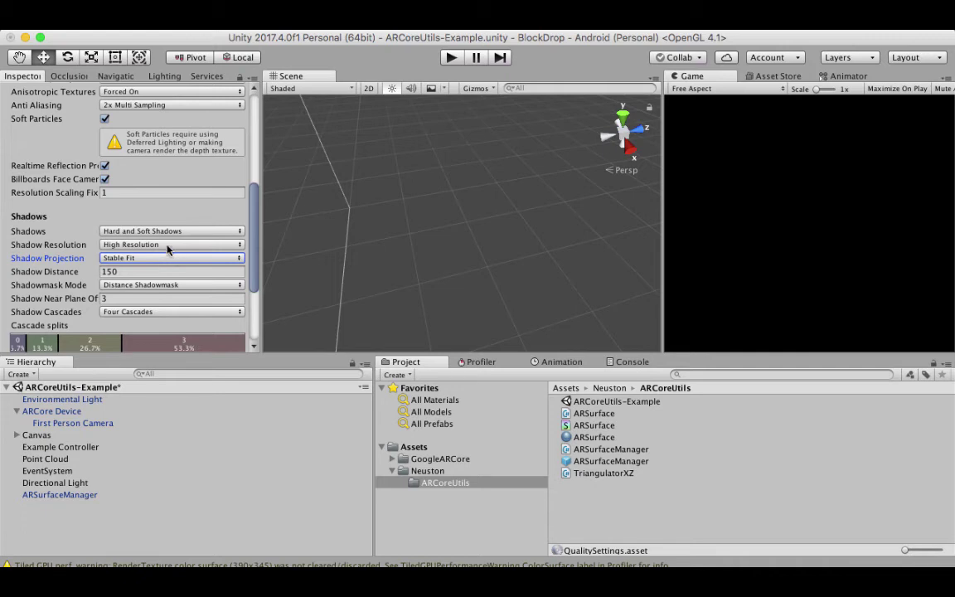
pyautogui.scroll(-5, 188, 216)
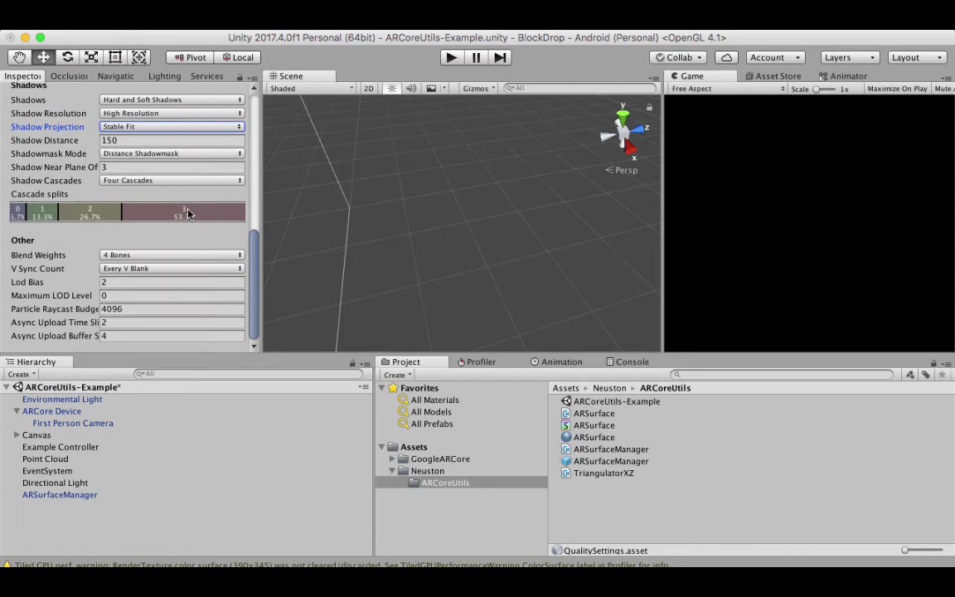
pyautogui.scroll(8, 189, 214)
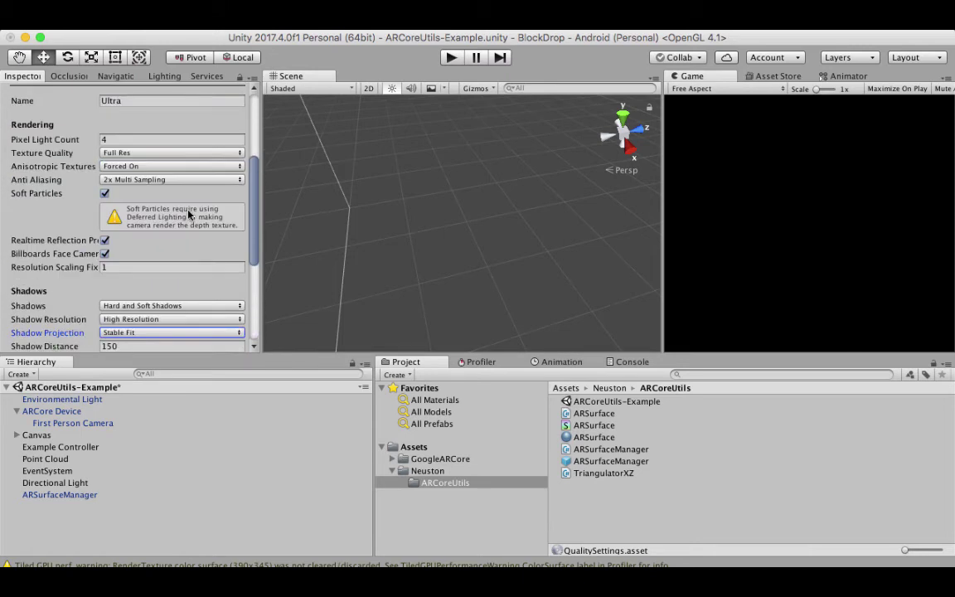
pyautogui.scroll(2, 189, 216)
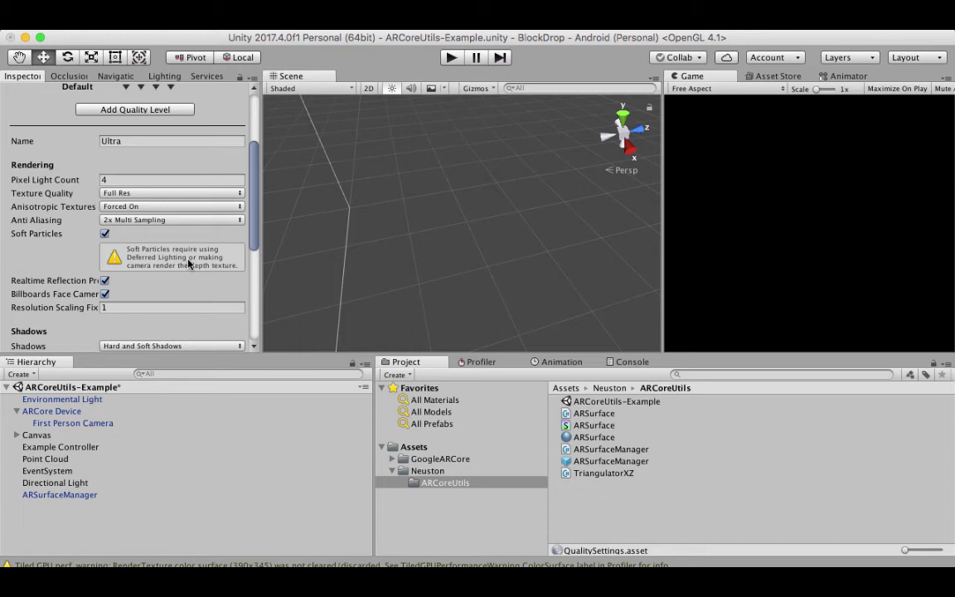
# - Set the default quality level for Android to High and review the Ultra level's rendering and shadow options
pyautogui.scroll(5, 189, 264)
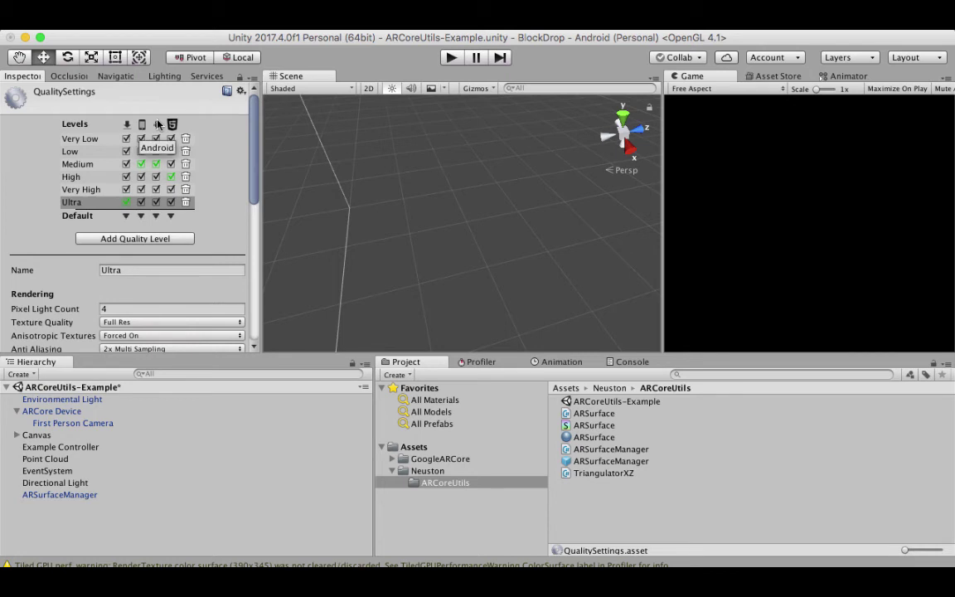
pyautogui.click(156, 216)
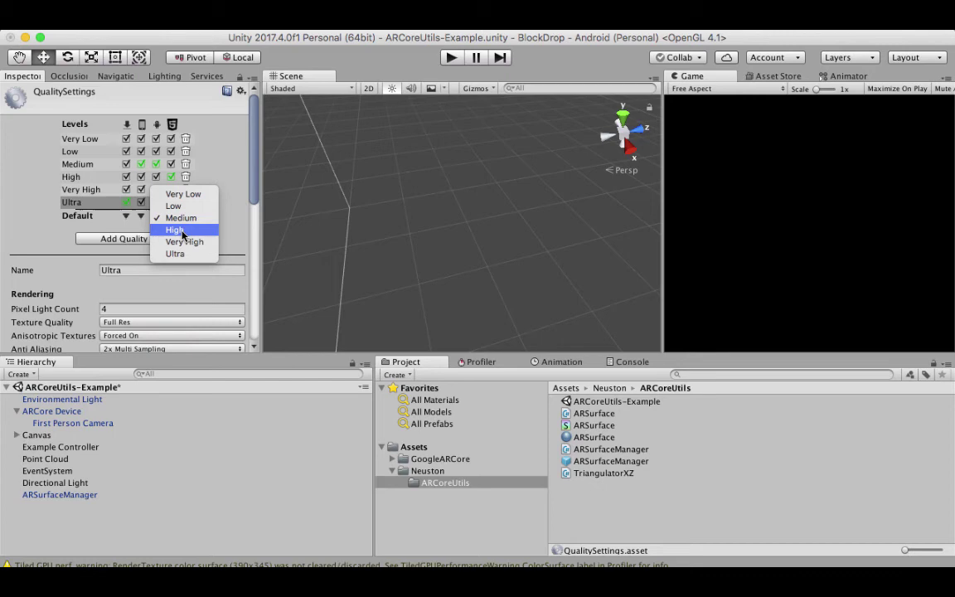
pyautogui.click(181, 231)
pyautogui.scroll(-5, 230, 194)
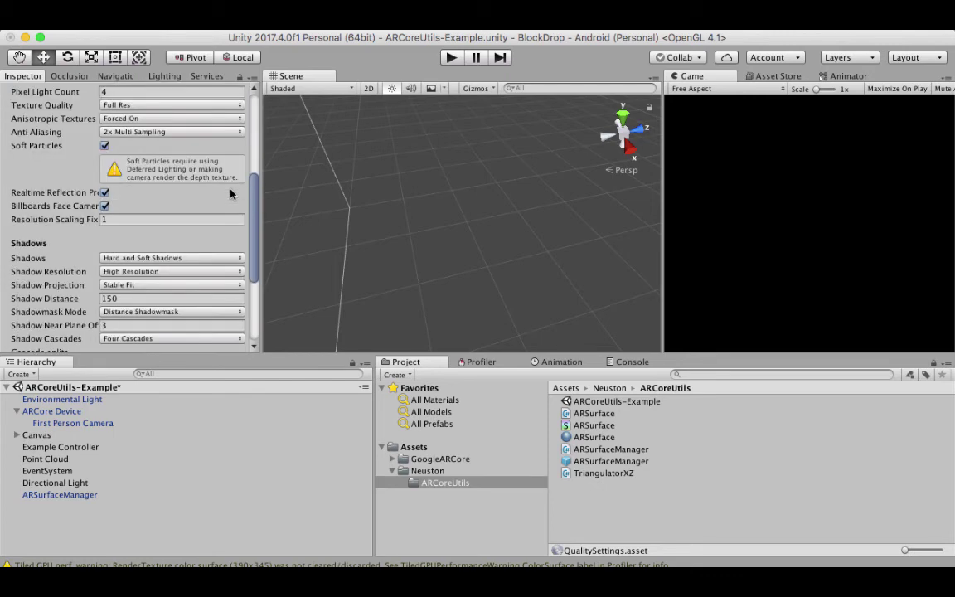
pyautogui.scroll(-4, 231, 194)
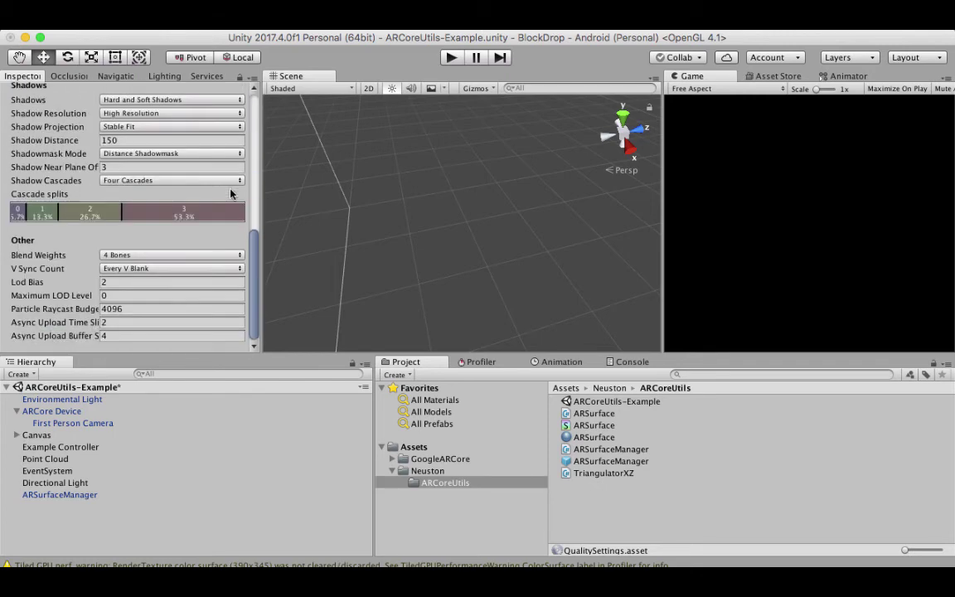
pyautogui.scroll(5, 231, 193)
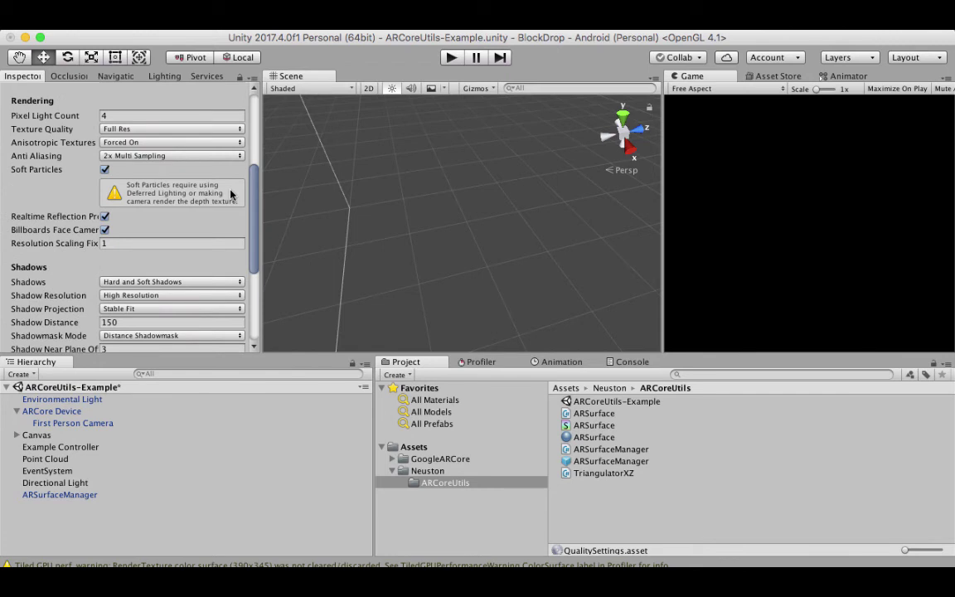
pyautogui.scroll(5, 230, 194)
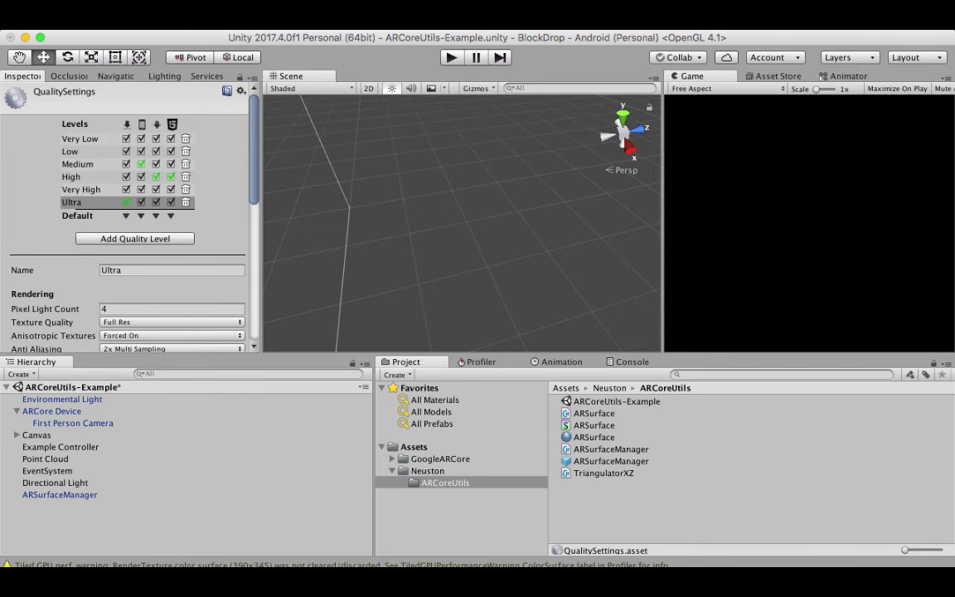
pyautogui.click(159, 18)
pyautogui.press('Escape')
# - Frame the scene's Directional Light and set its X rotation to 90 so it points straight down
pyautogui.click(77, 483)
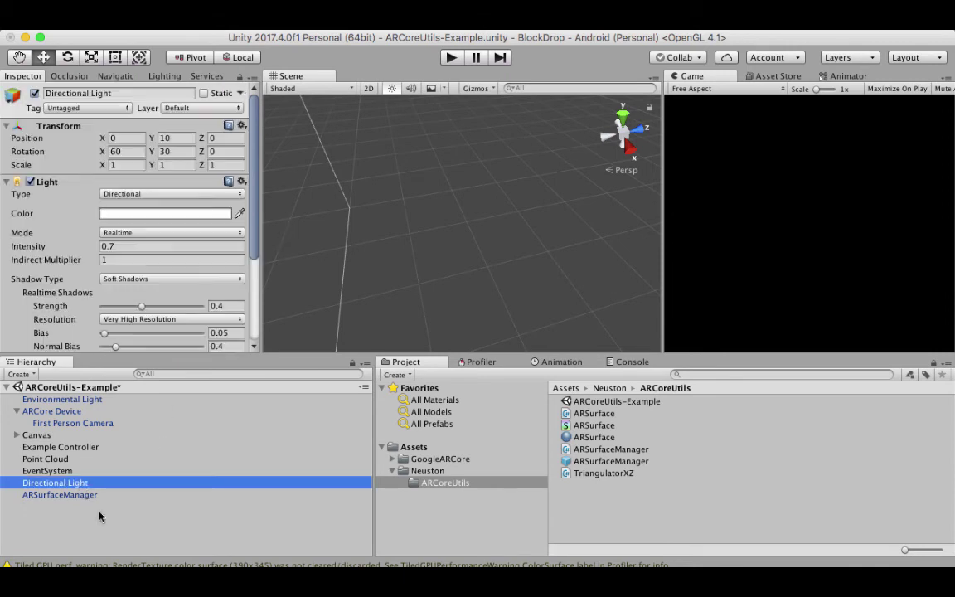
pyautogui.doubleClick(183, 483)
pyautogui.scroll(5, 552, 203)
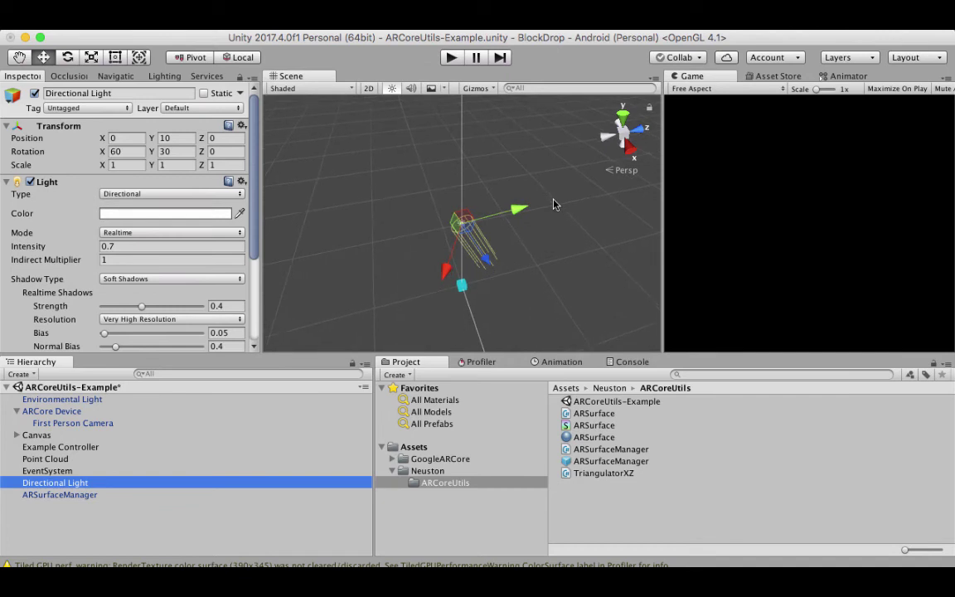
pyautogui.click(129, 151)
pyautogui.doubleClick(129, 151)
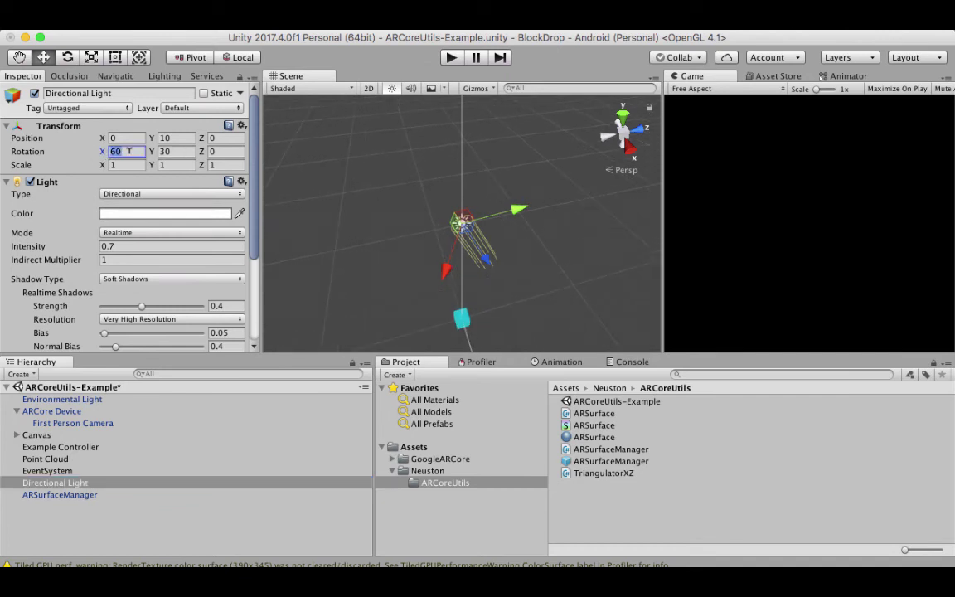
pyautogui.write('90')
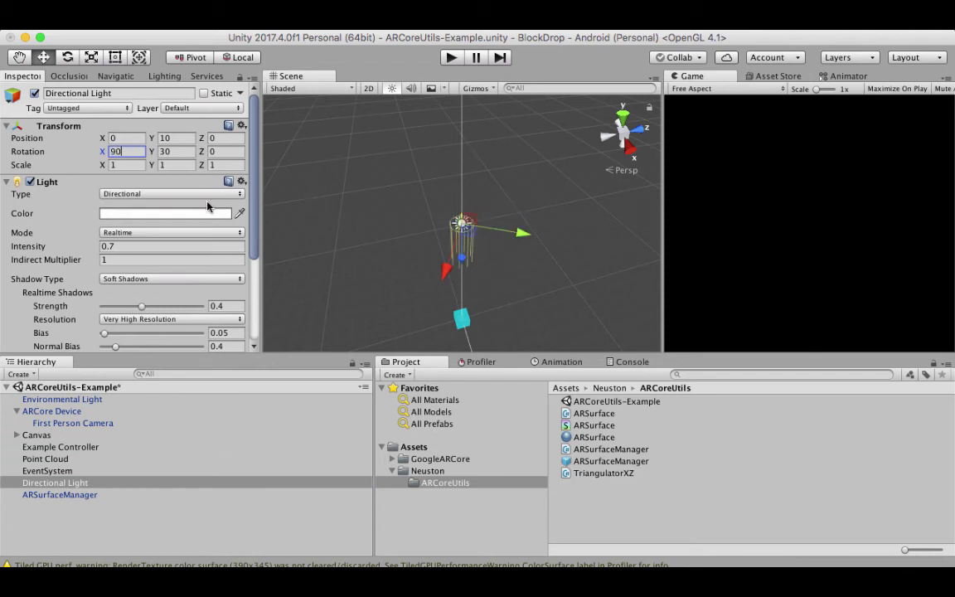
# - Keep the light's type Directional with Soft Shadows, and set its shadow resolution to Use Quality Settings
pyautogui.scroll(-2, 156, 195)
pyautogui.click(171, 176)
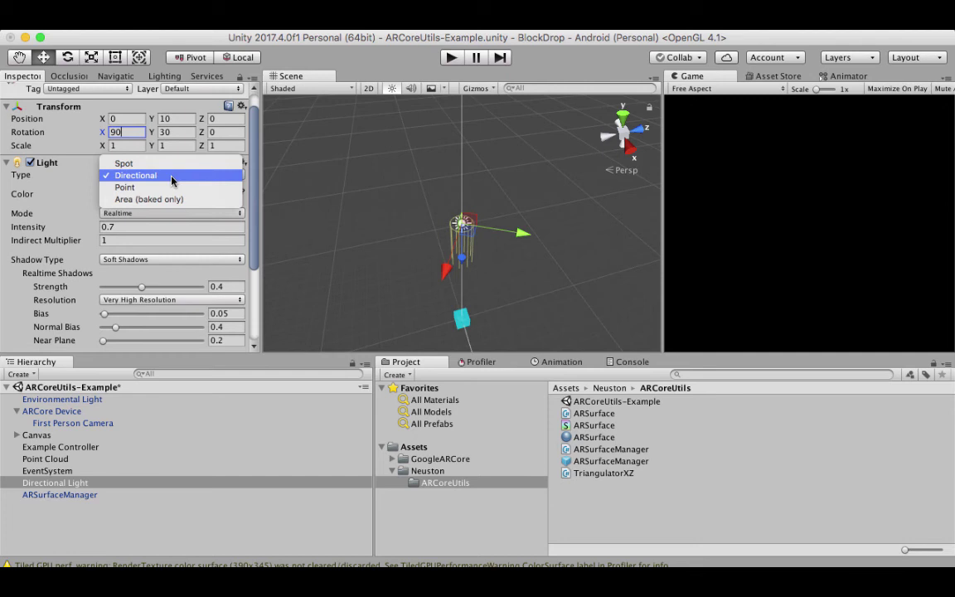
pyautogui.click(171, 175)
pyautogui.click(139, 260)
pyautogui.click(141, 260)
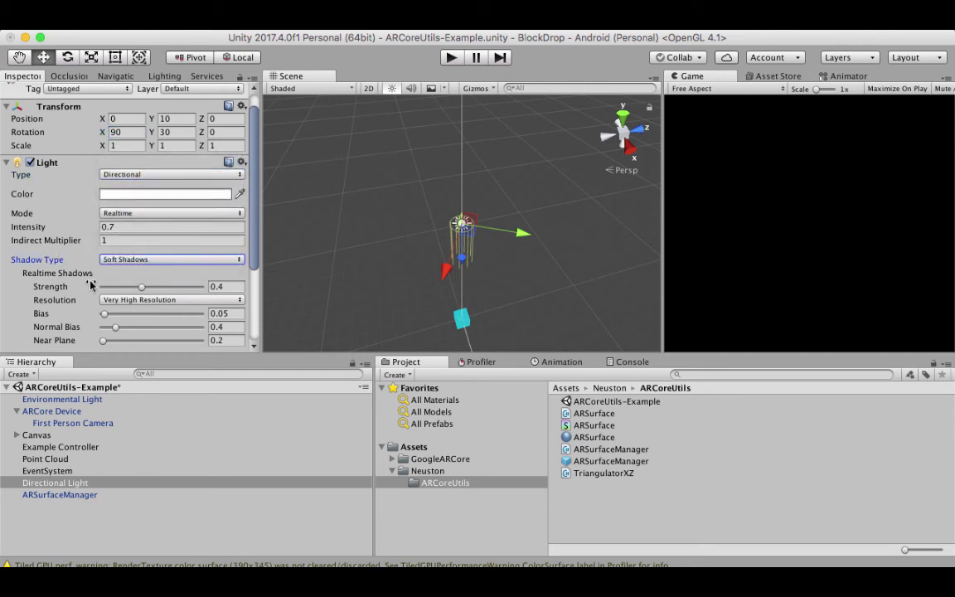
pyautogui.click(178, 300)
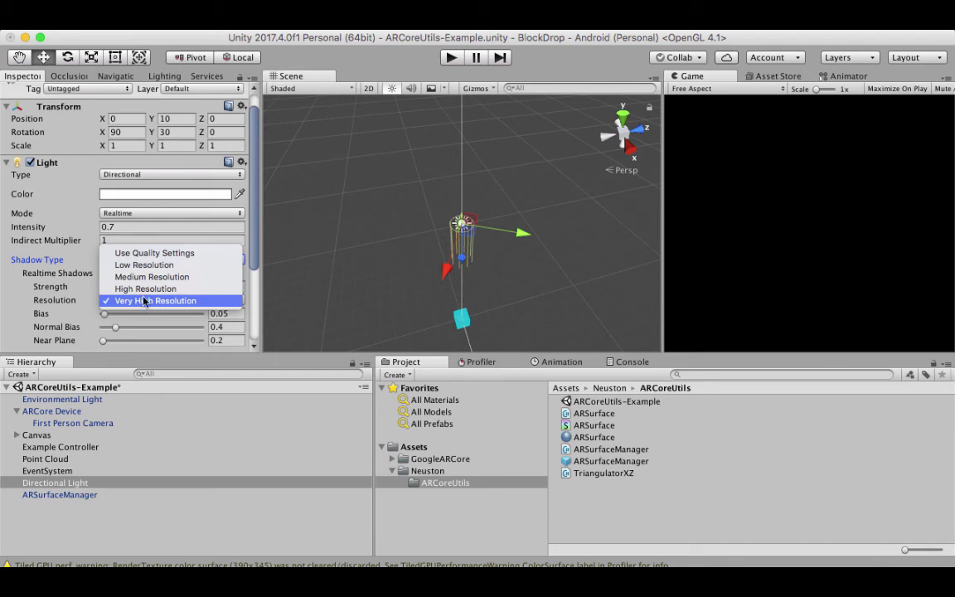
pyautogui.click(152, 255)
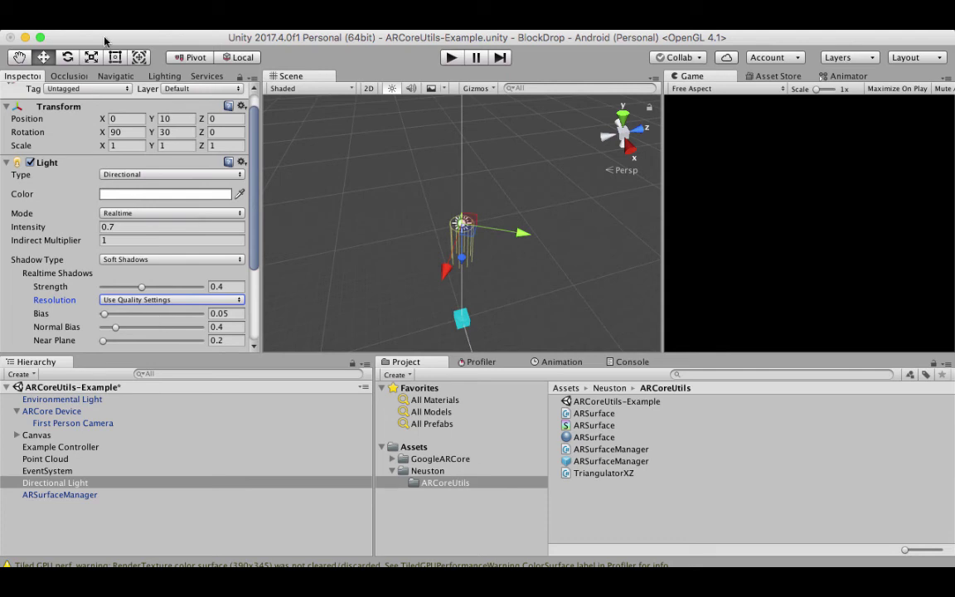
pyautogui.scroll(-3, 214, 193)
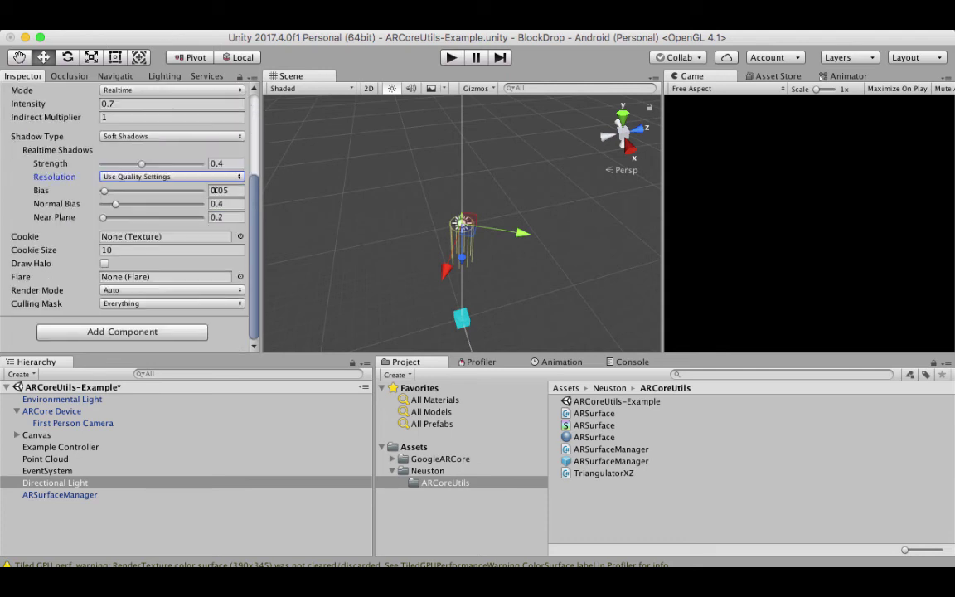
pyautogui.scroll(2, 193, 172)
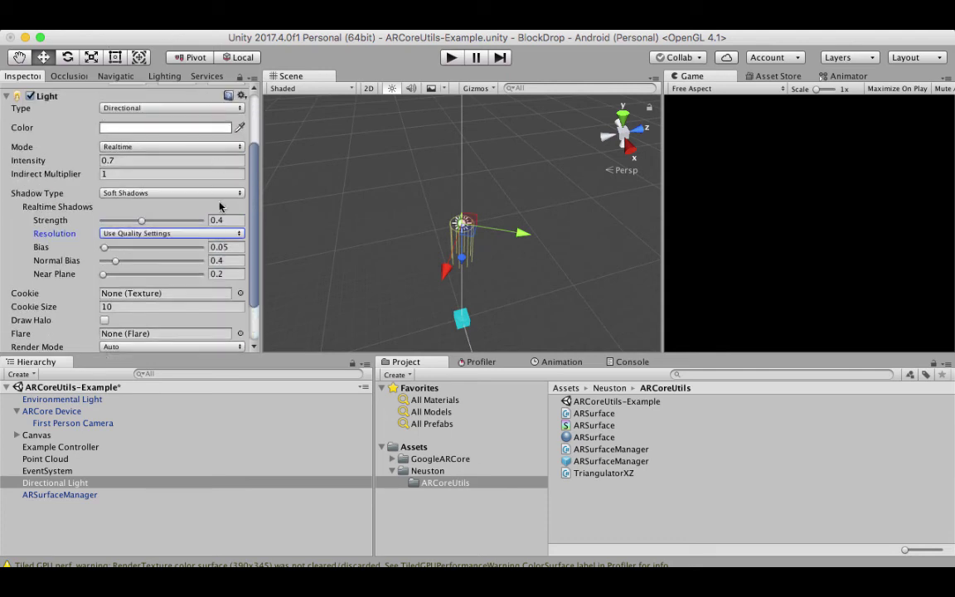
pyautogui.scroll(3, 125, 208)
# - Switch to the Chrome browser and view the contact links in the footer of the Neuston website
pyautogui.click(276, 544)
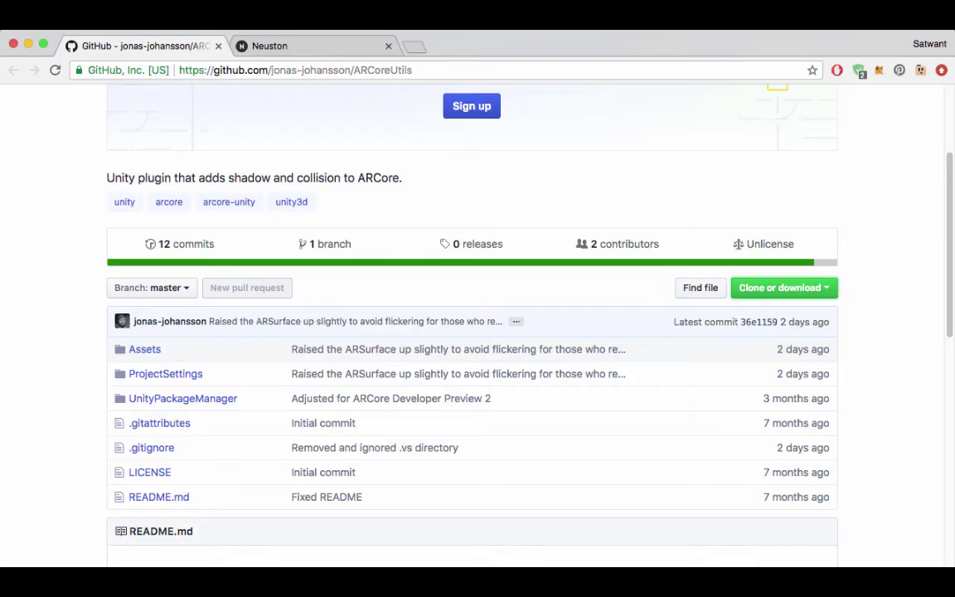
pyautogui.click(310, 47)
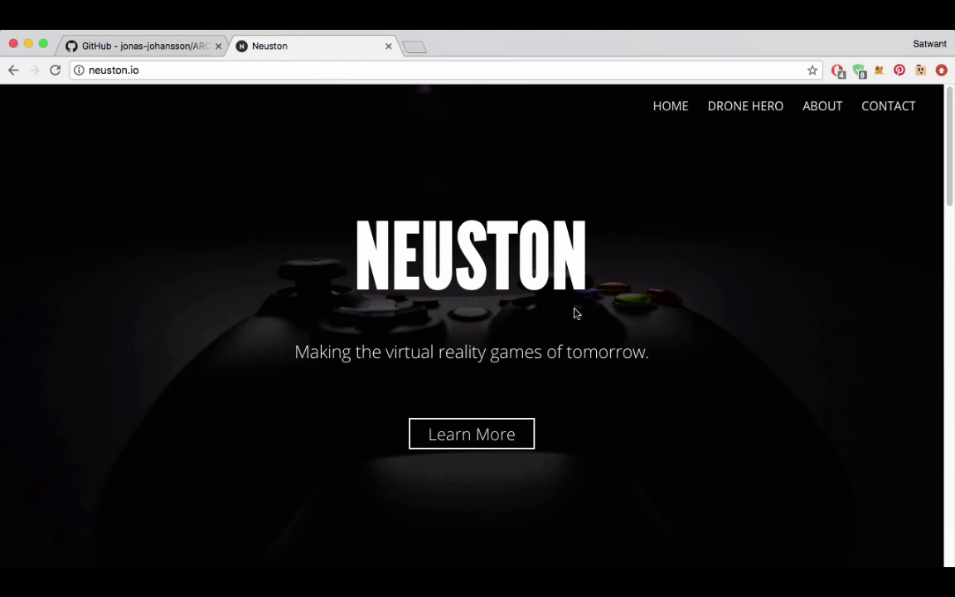
pyautogui.click(884, 107)
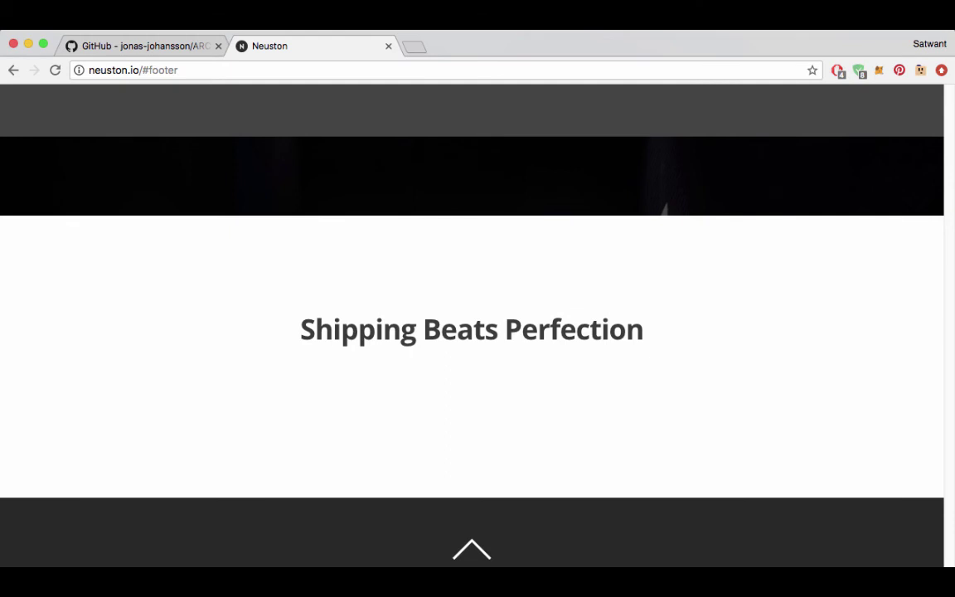
pyautogui.scroll(-2, 472, 332)
pyautogui.moveTo(615, 34)
pyautogui.mouseDown()
pyautogui.moveTo(616, 96)
pyautogui.moveTo(623, 33)
pyautogui.moveTo(616, 141)
pyautogui.moveTo(615, 35)
pyautogui.mouseUp()
pyautogui.scroll(-5, 553, 254)
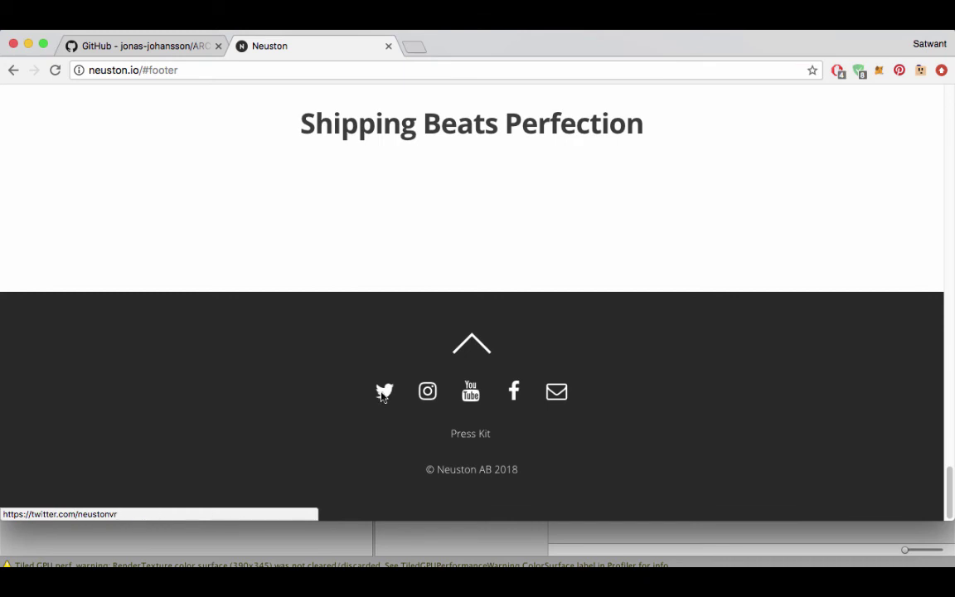
# - Open Neuston's Twitter profile in a new browser tab and look through its recent tweets
pyautogui.rightClick(385, 392)
pyautogui.click(415, 399)
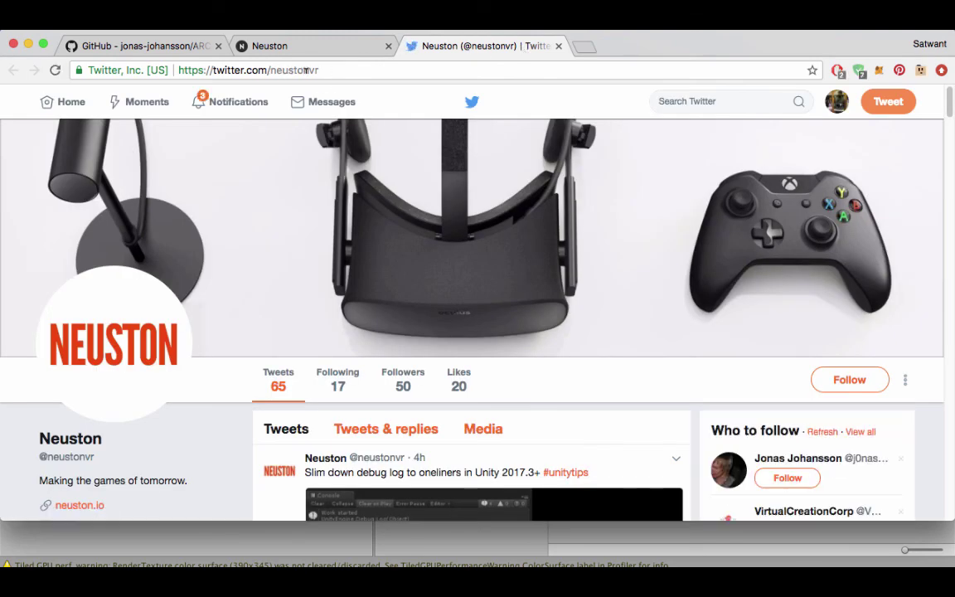
pyautogui.scroll(-5, 256, 217)
pyautogui.scroll(-4, 266, 213)
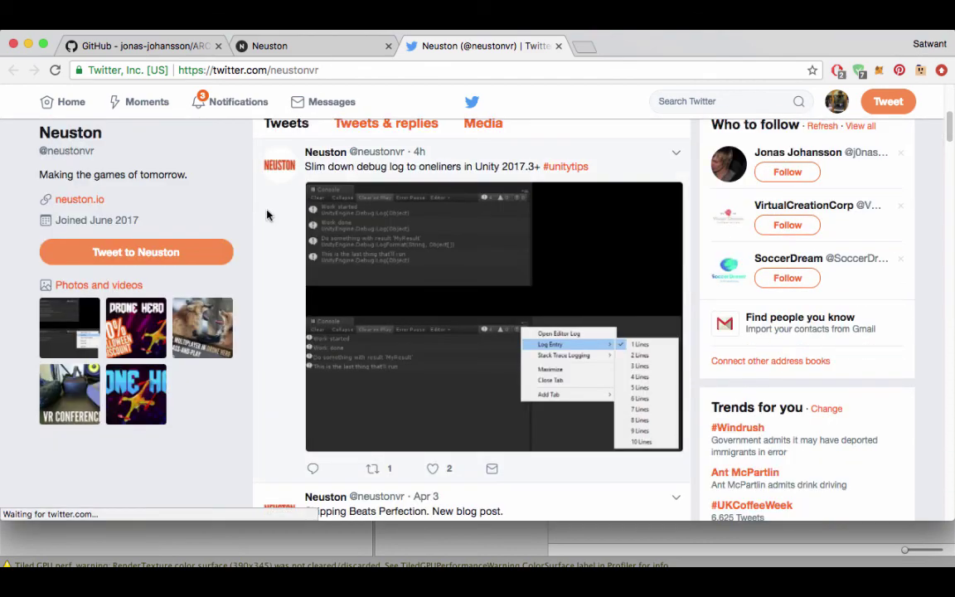
pyautogui.scroll(4, 236, 215)
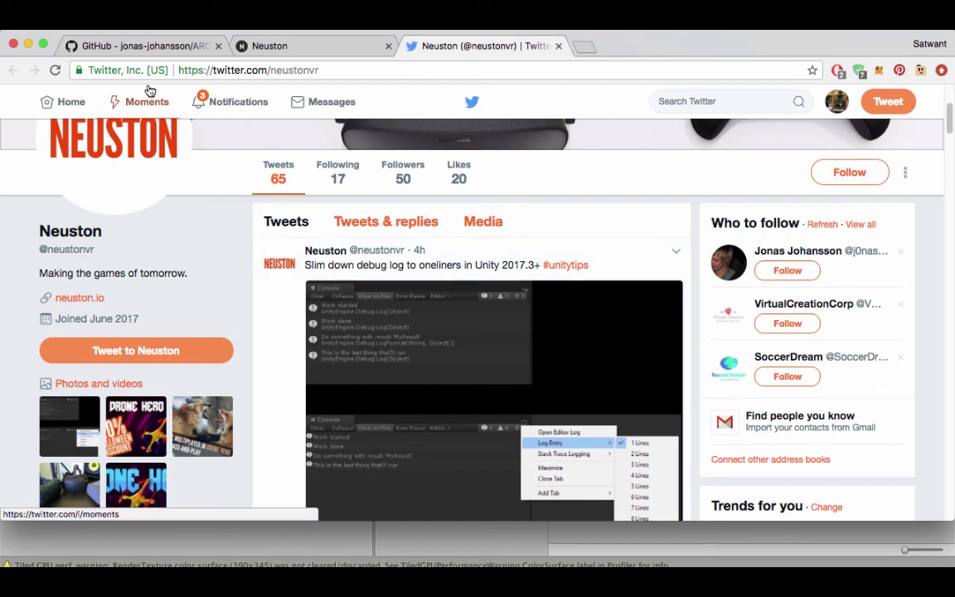
# - Return to the ARCoreUtils GitHub repository and examine the latest commit date and the README's setup and shader sections
pyautogui.click(154, 46)
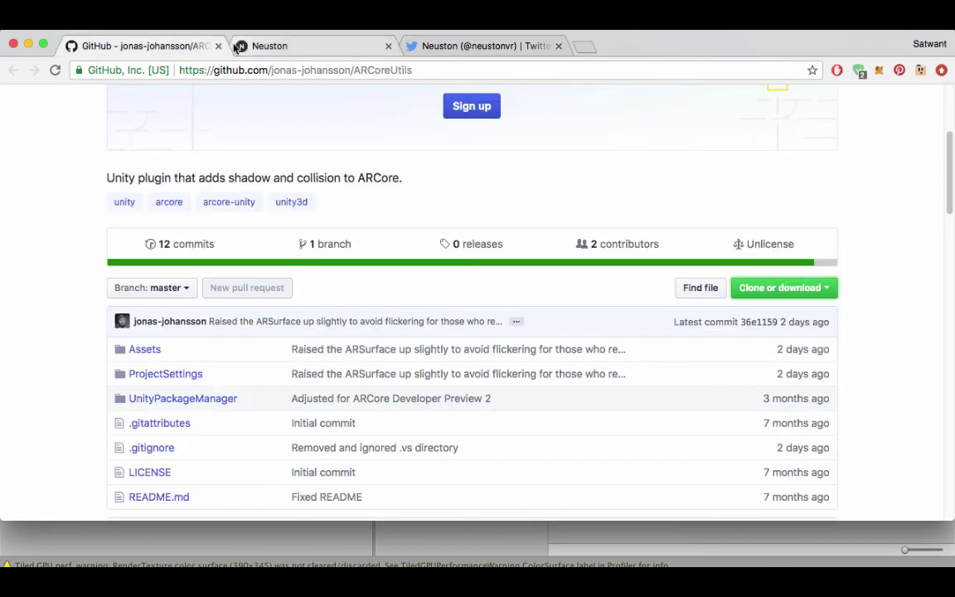
pyautogui.scroll(-3, 115, 225)
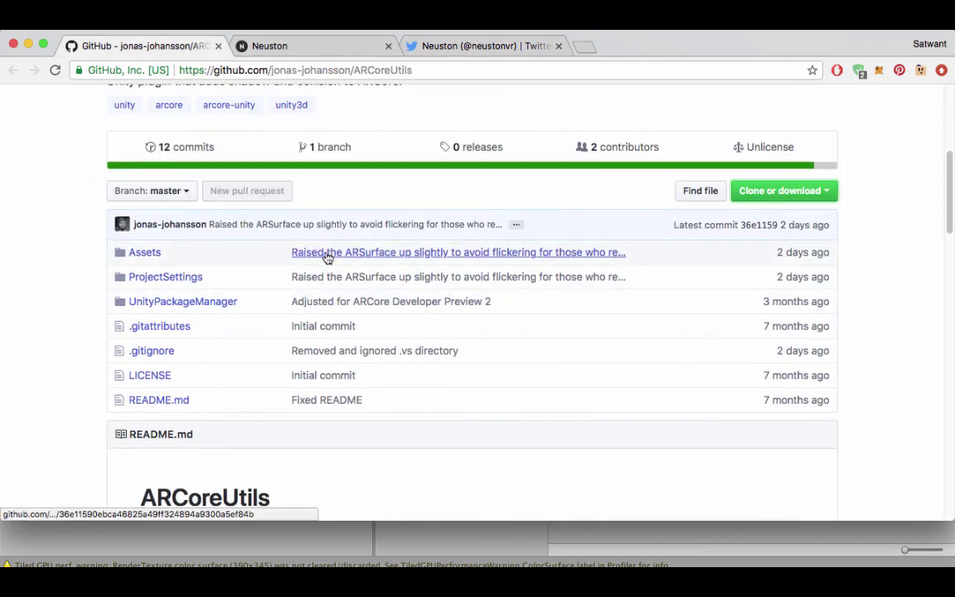
pyautogui.moveTo(780, 221); pyautogui.dragTo(836, 229)
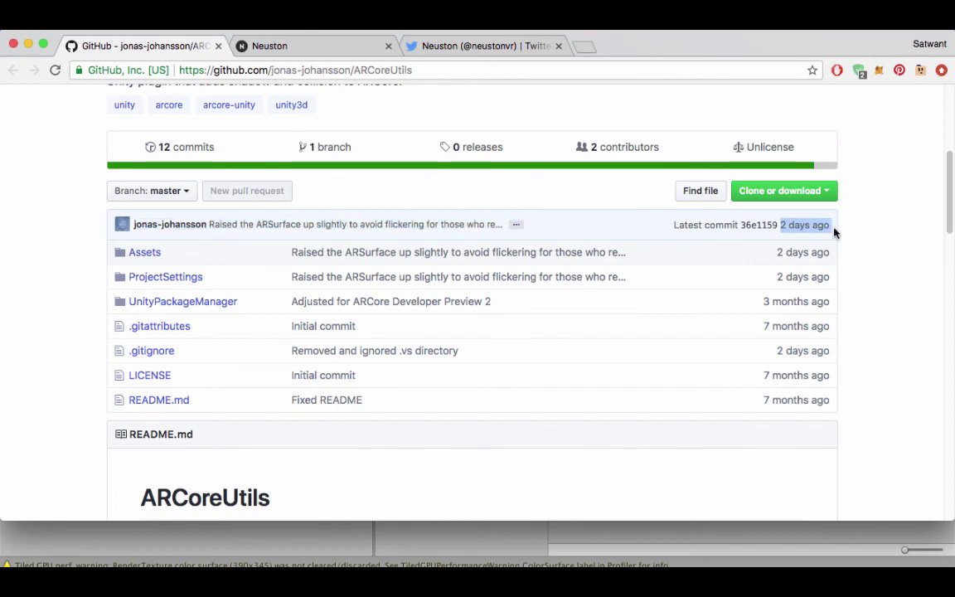
pyautogui.click(854, 262)
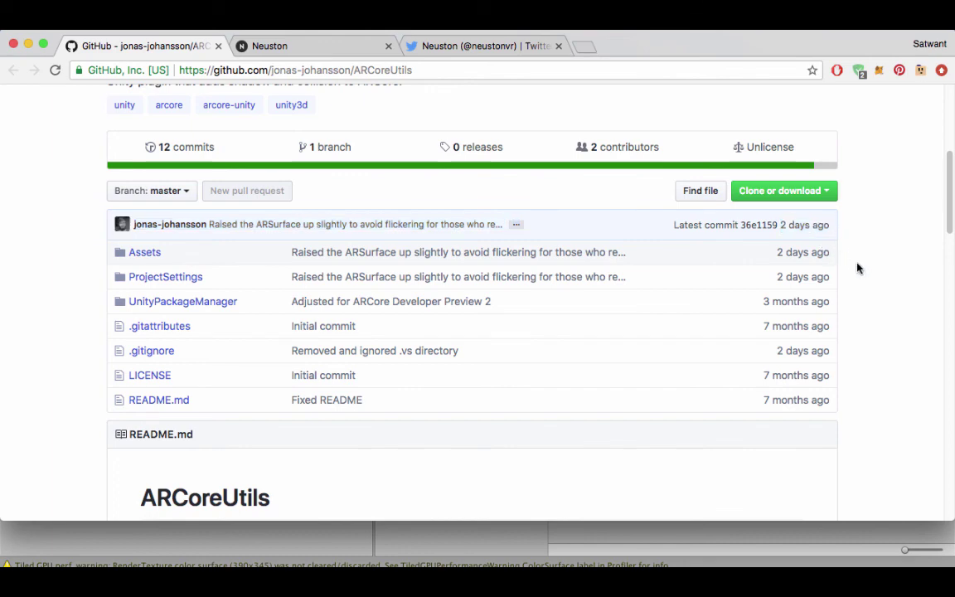
pyautogui.scroll(-8, 862, 265)
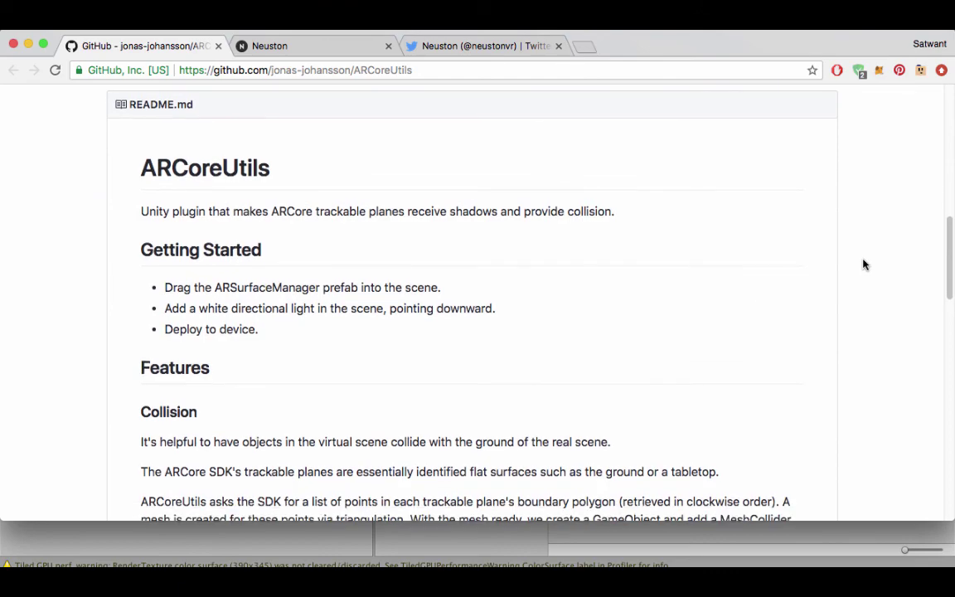
pyautogui.scroll(-20, 865, 253)
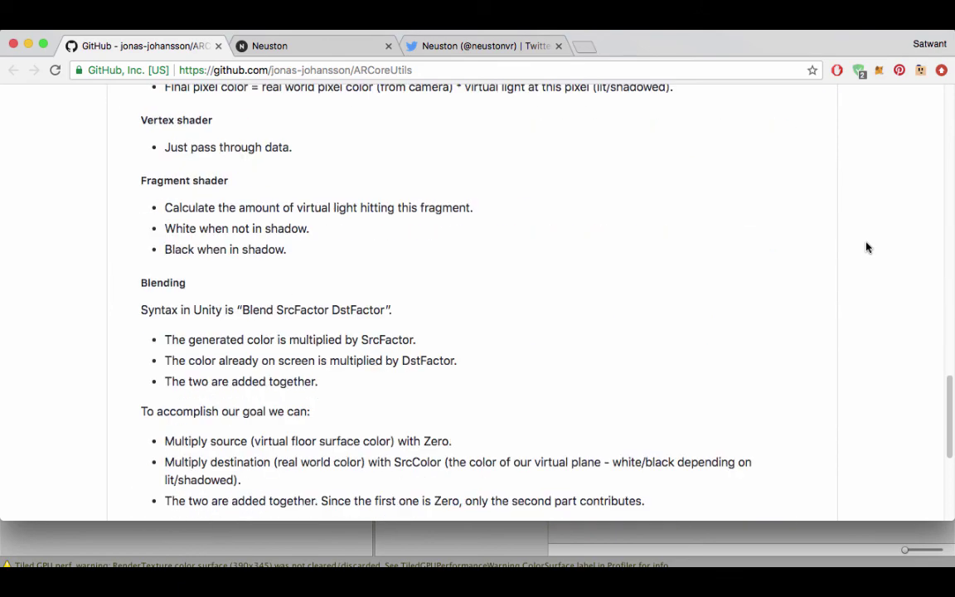
pyautogui.scroll(-7, 868, 247)
pyautogui.scroll(20, 859, 225)
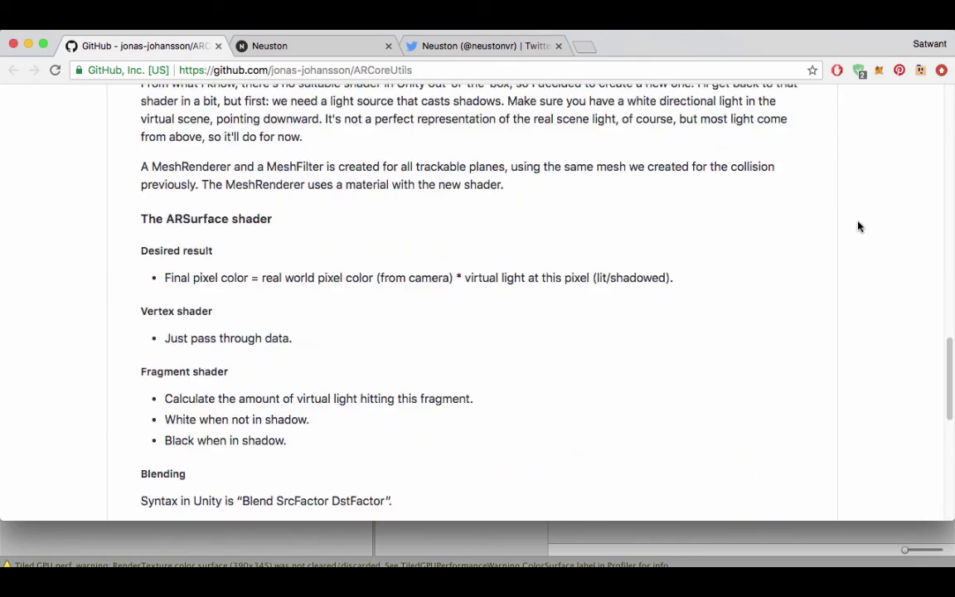